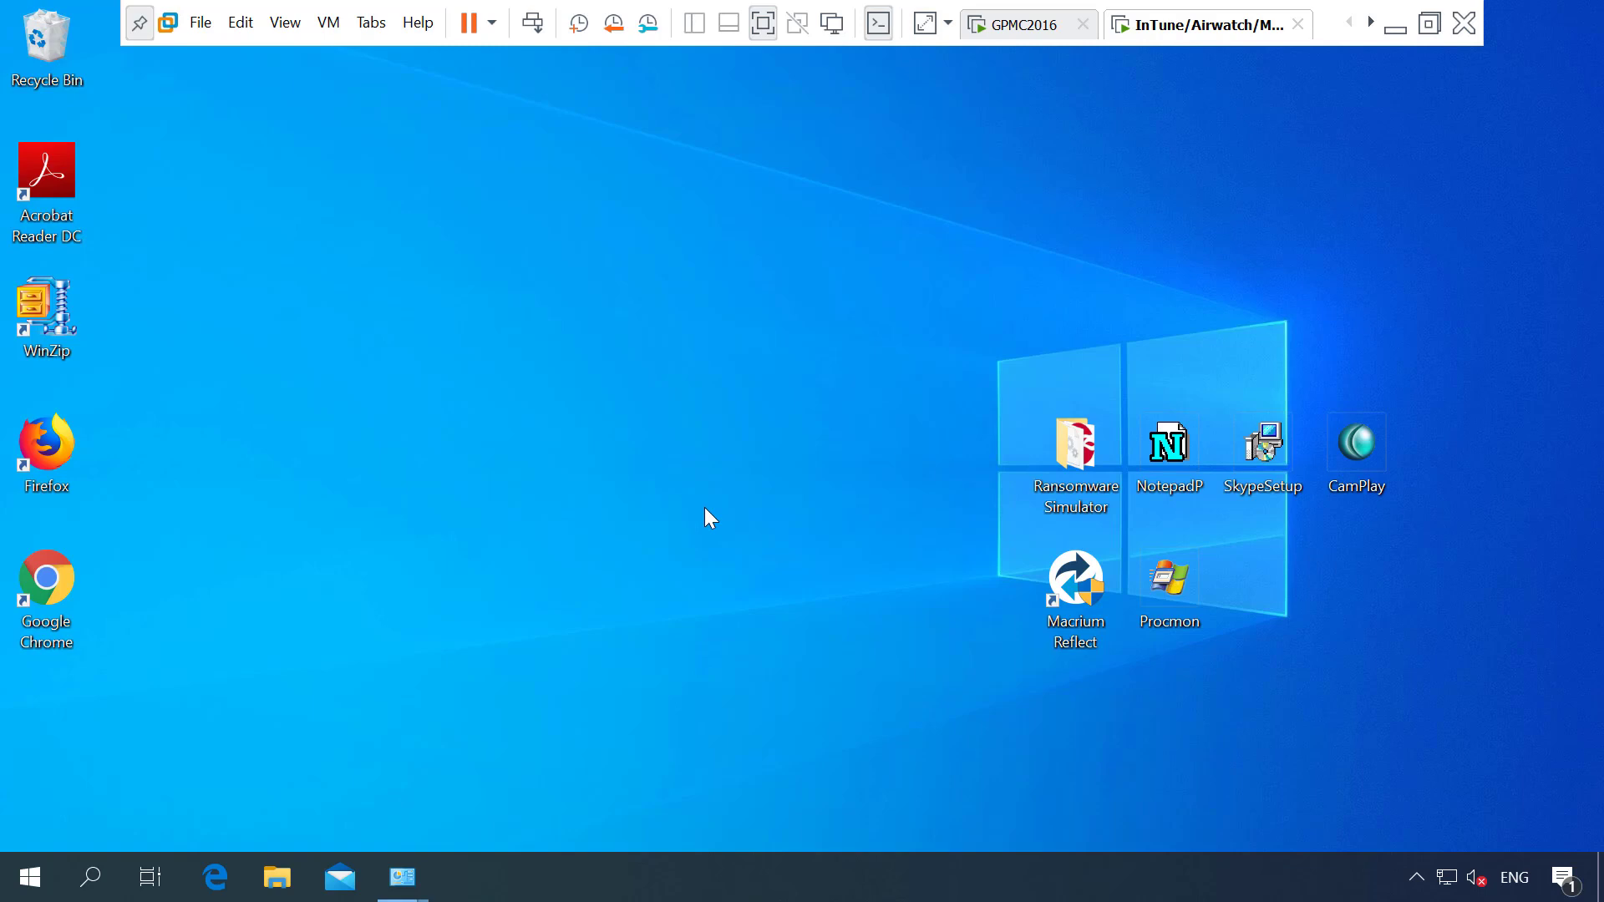
# Review the Programs and Features and System windows, then close System and minimize Programs and Features.
pyautogui.moveTo(420, 877)
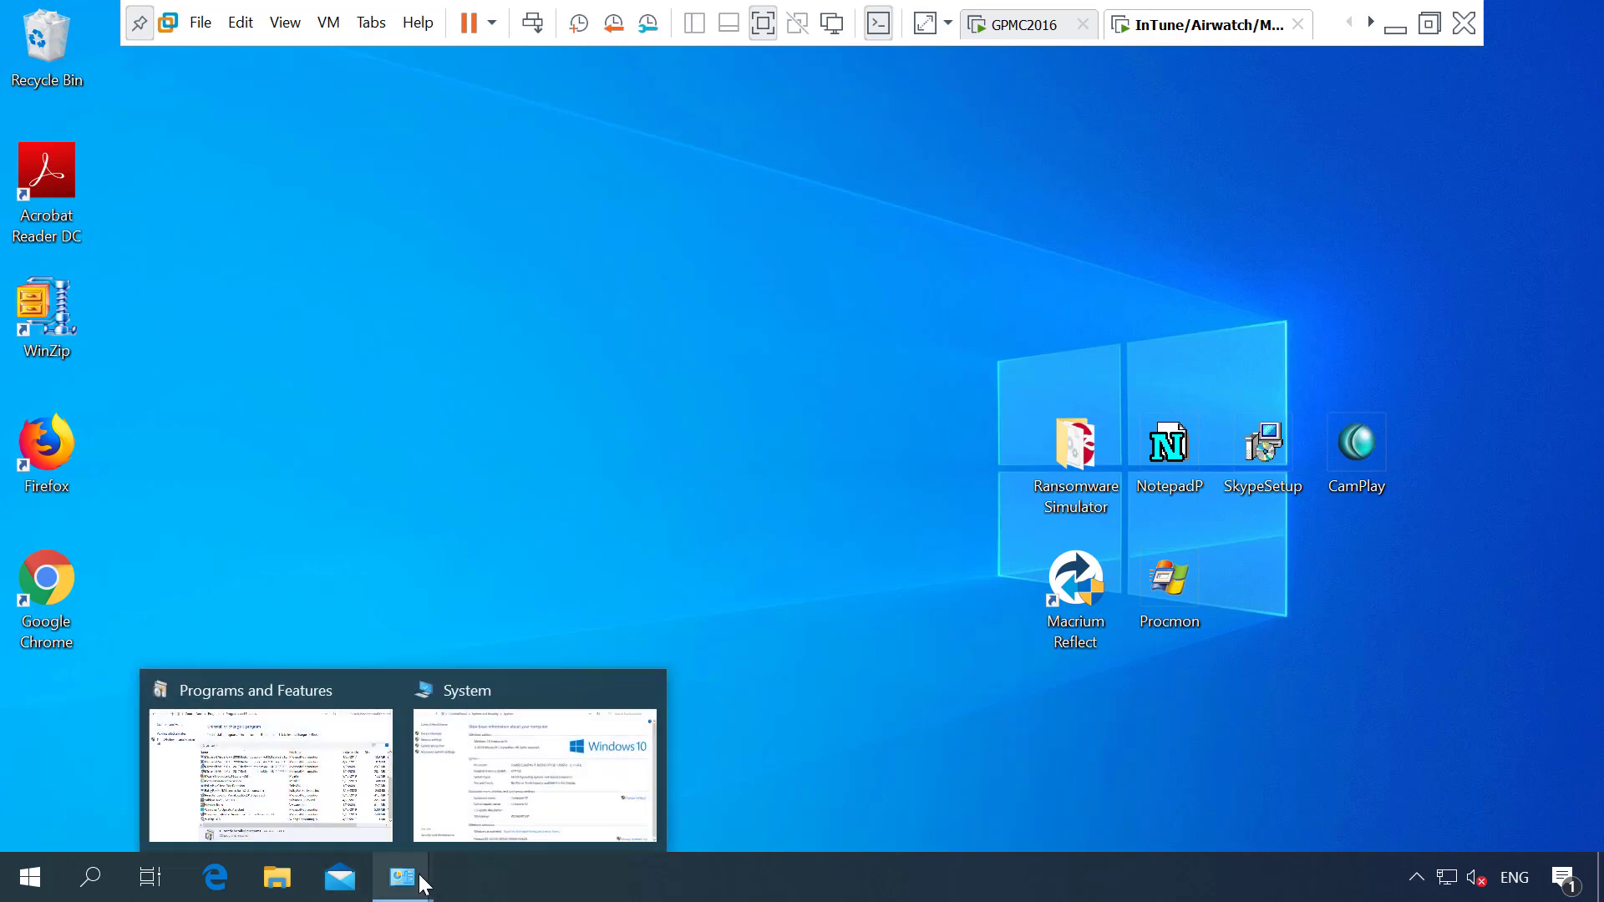
pyautogui.click(271, 775)
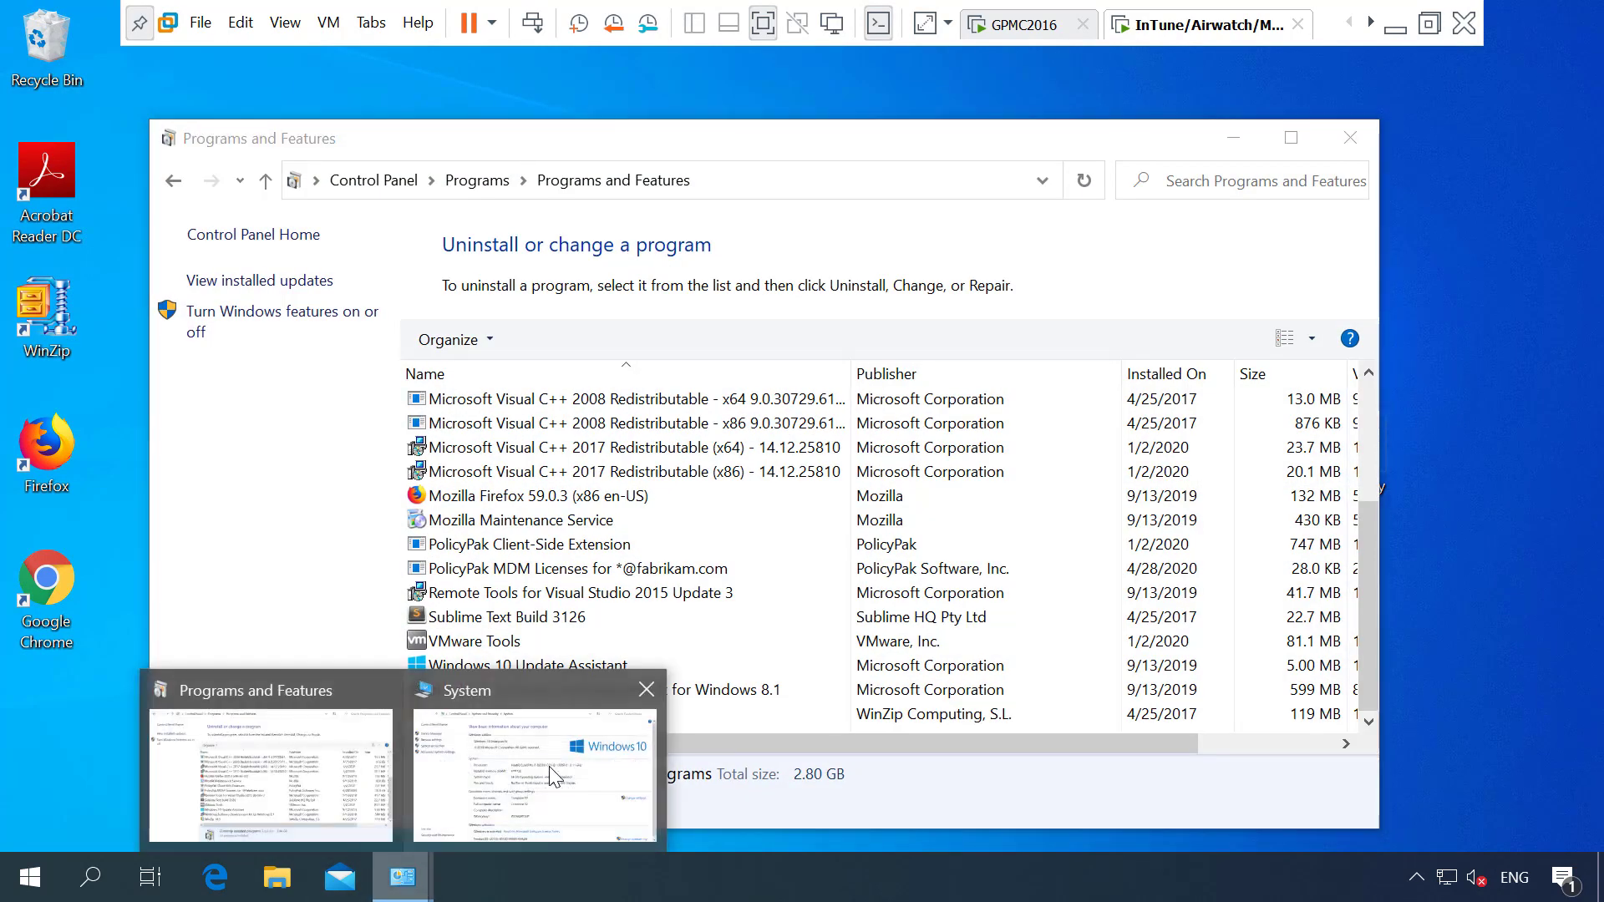
pyautogui.click(549, 766)
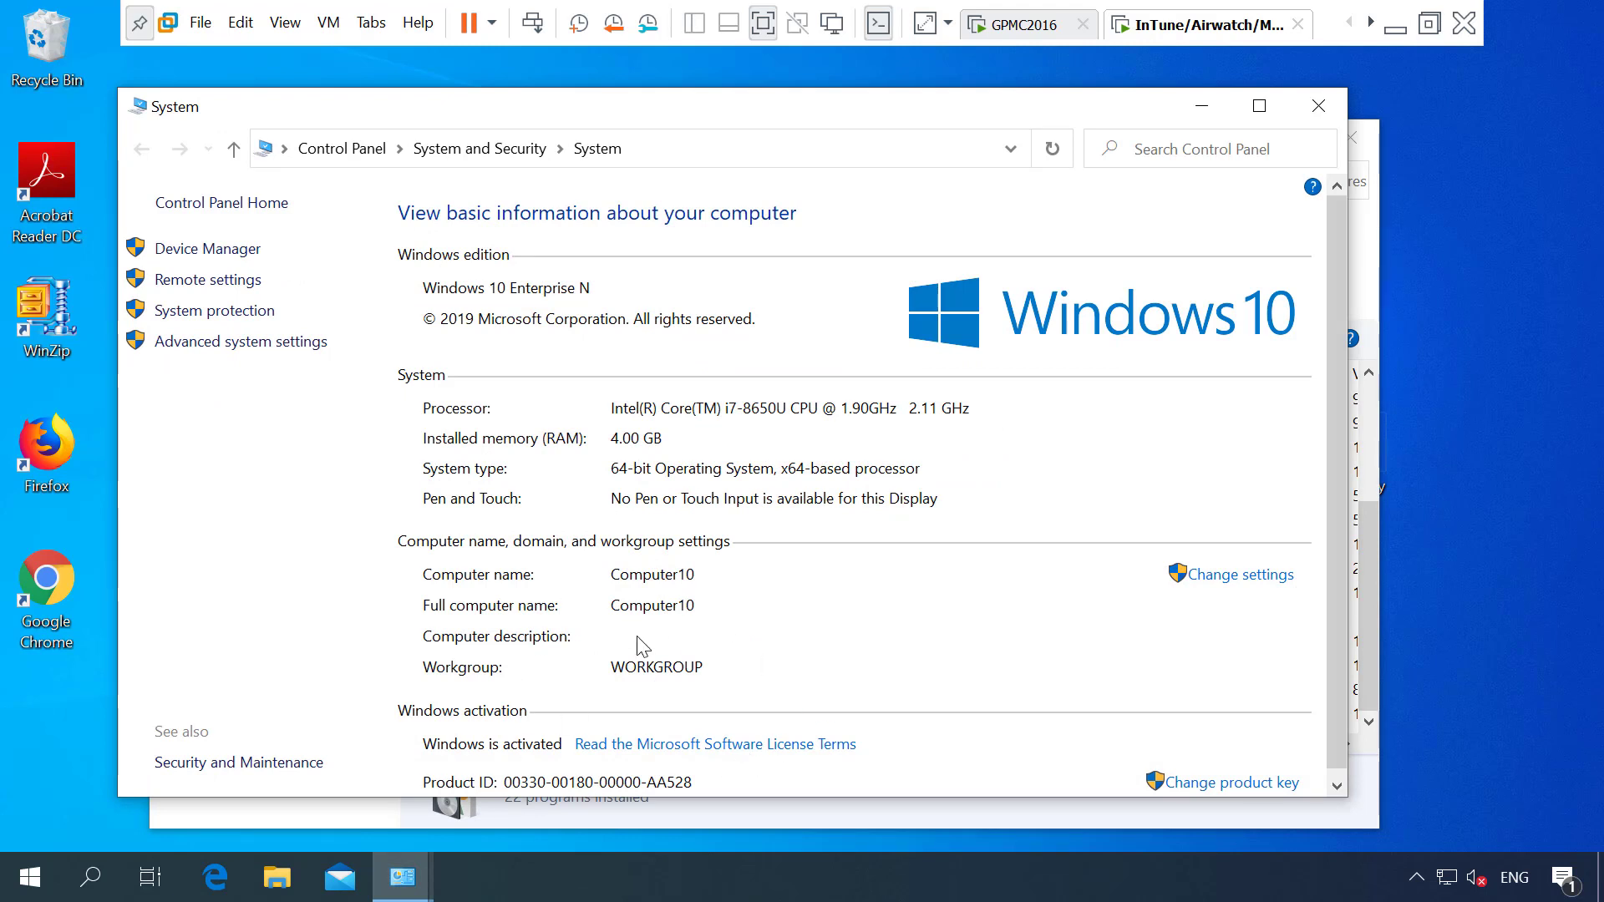
pyautogui.click(1305, 105)
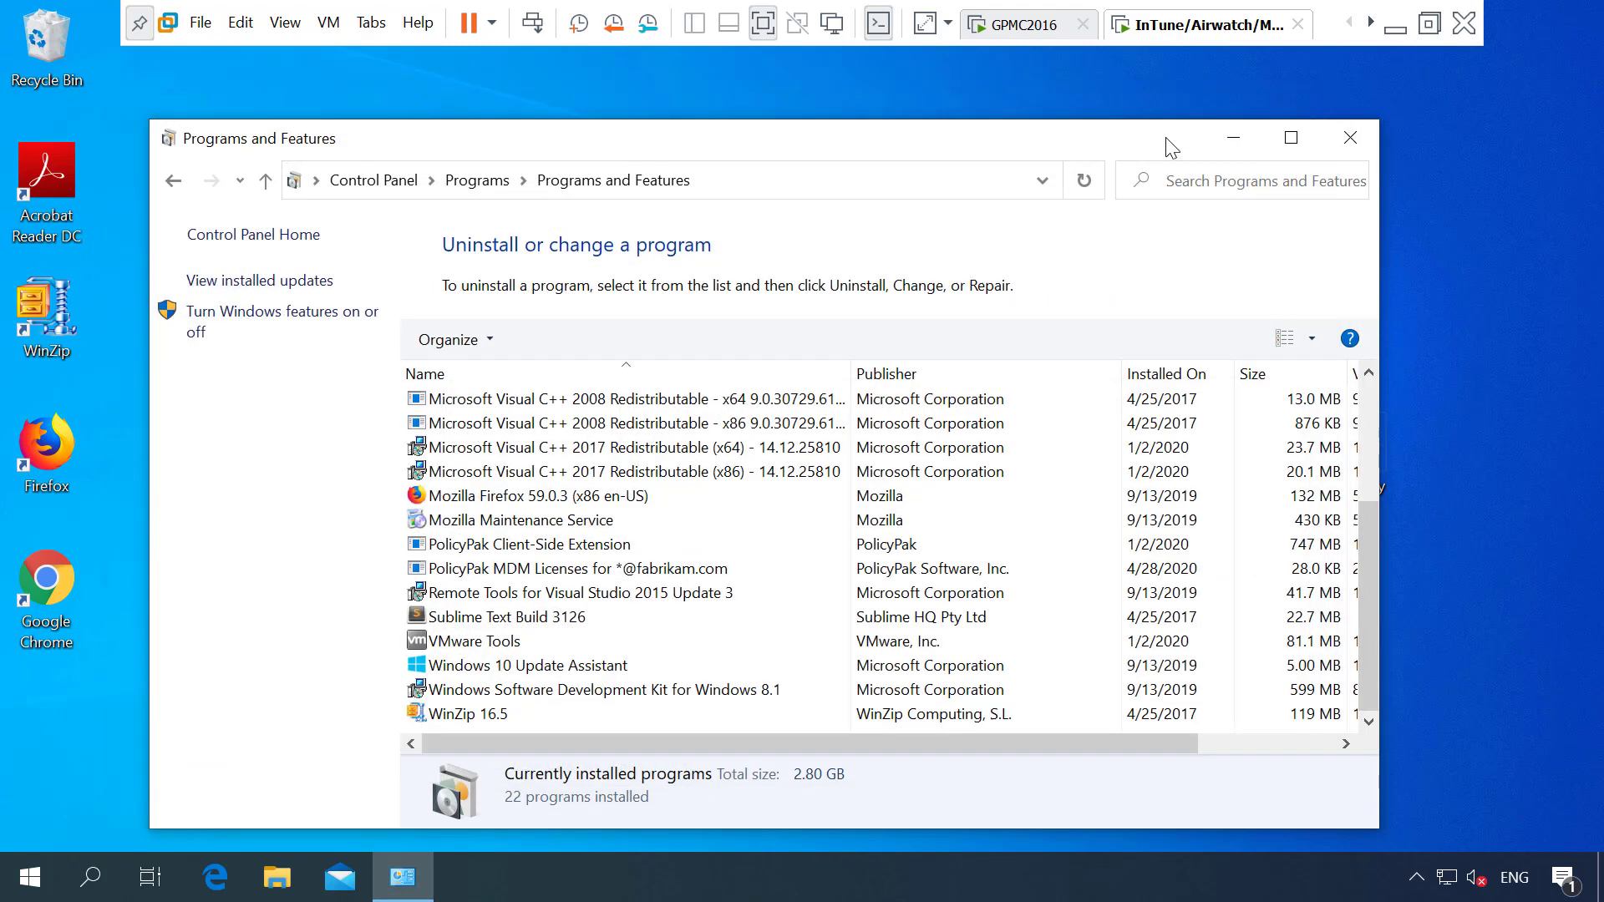
pyautogui.click(1225, 137)
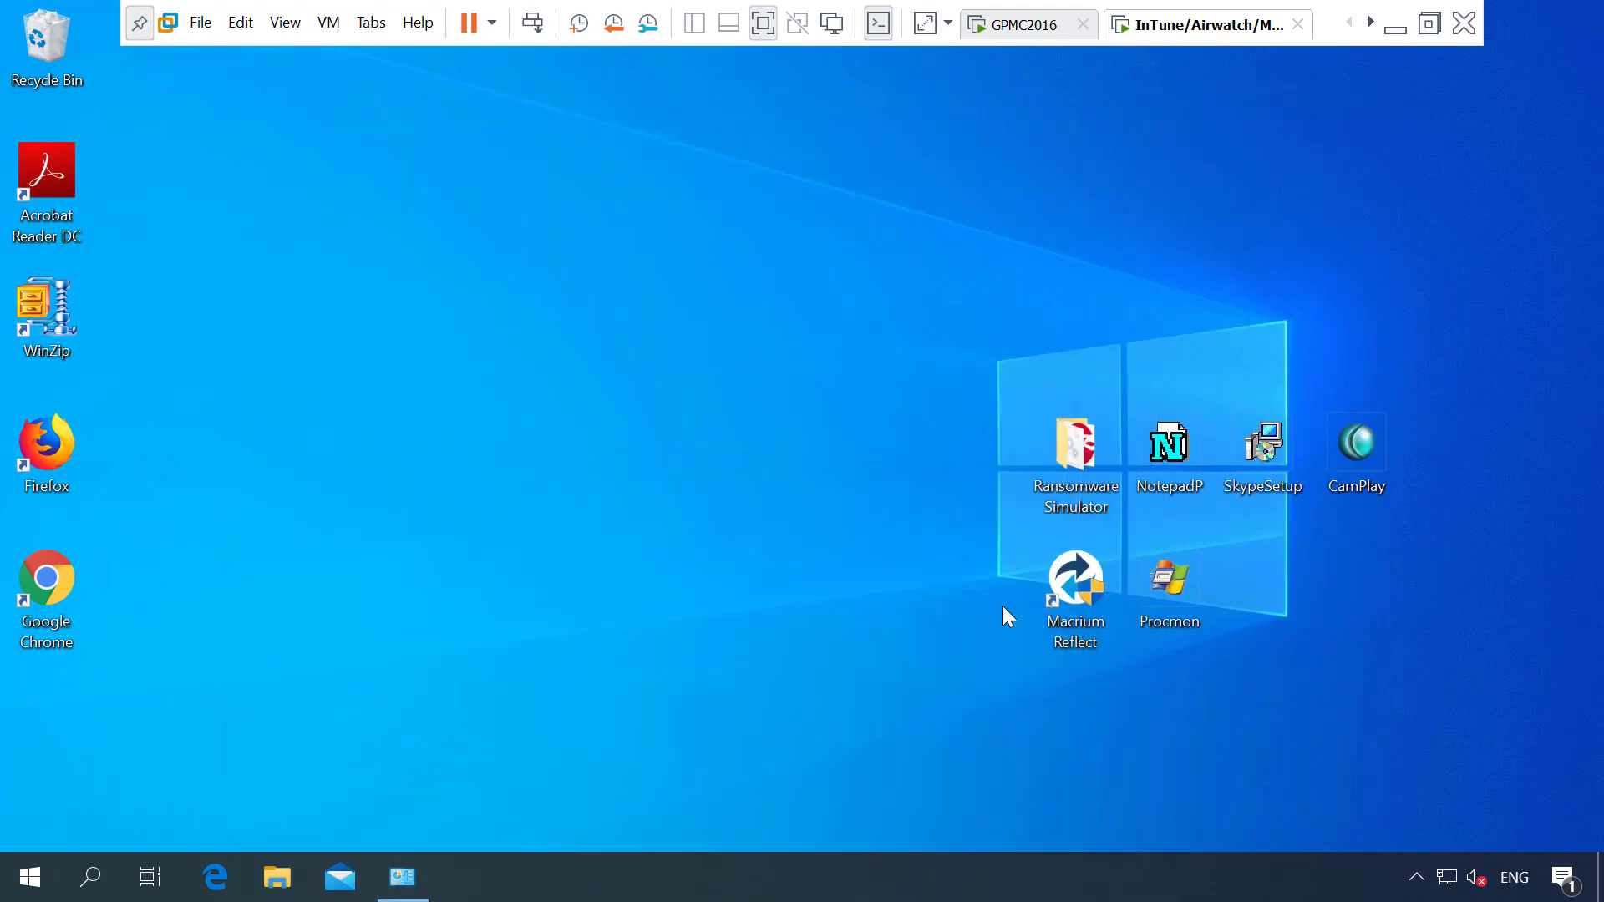
# Try to launch Macrium Reflect from the desktop and dismiss the administrator credential prompt.
pyautogui.doubleClick(1085, 615)
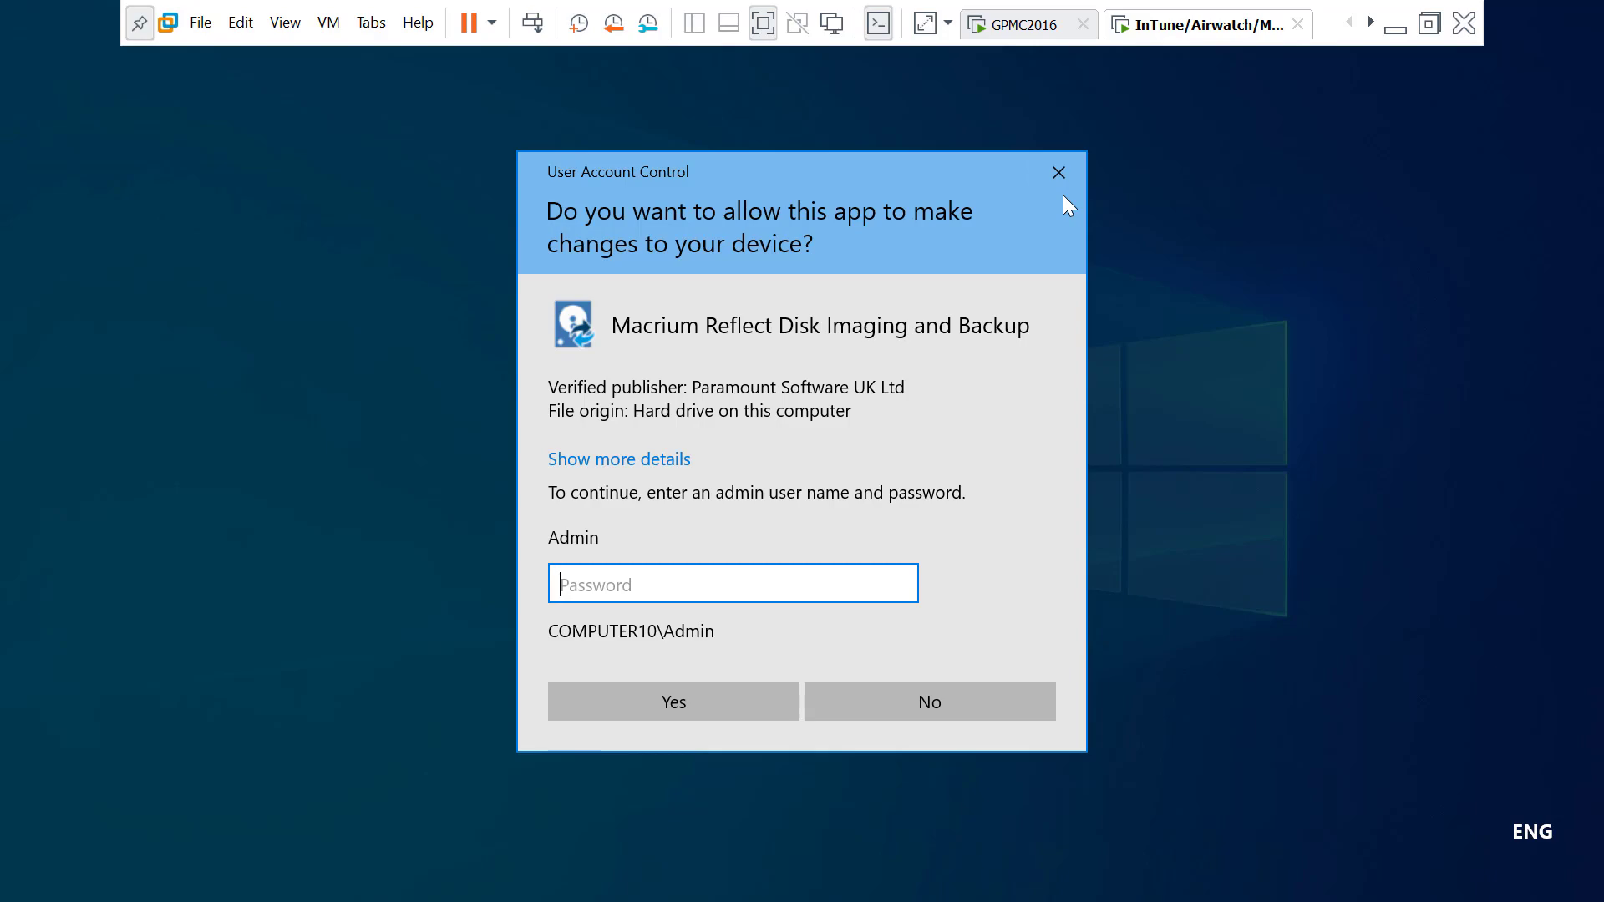
pyautogui.click(1058, 173)
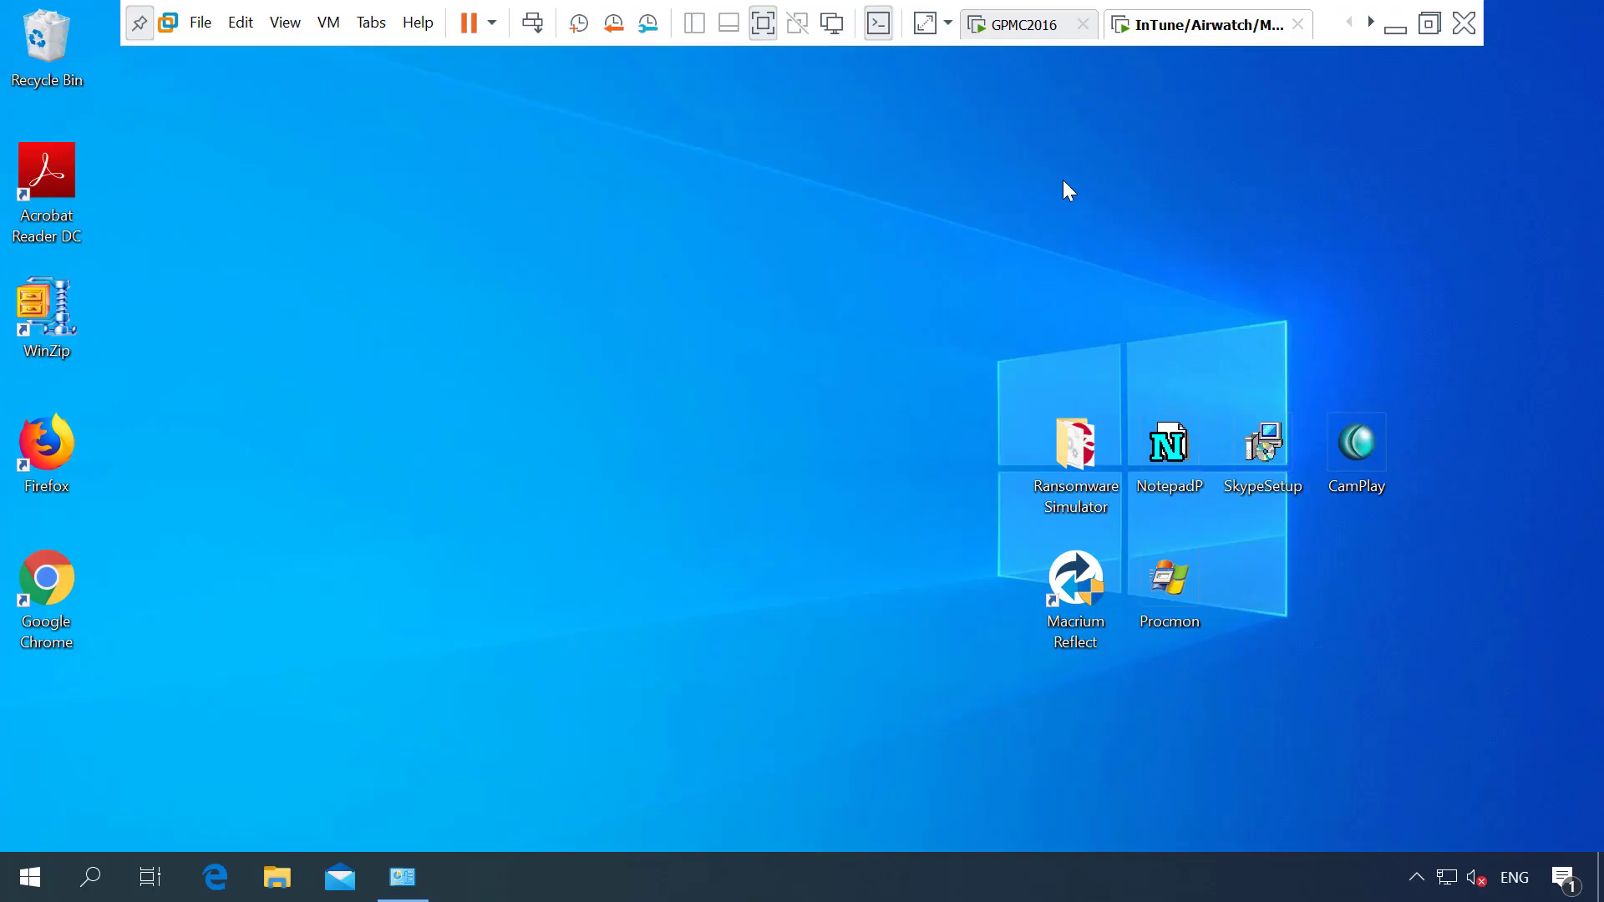
# Switch to the GPMC2016 machine's management console and create a Group Policy Object named "MDM Settings".
pyautogui.click(999, 24)
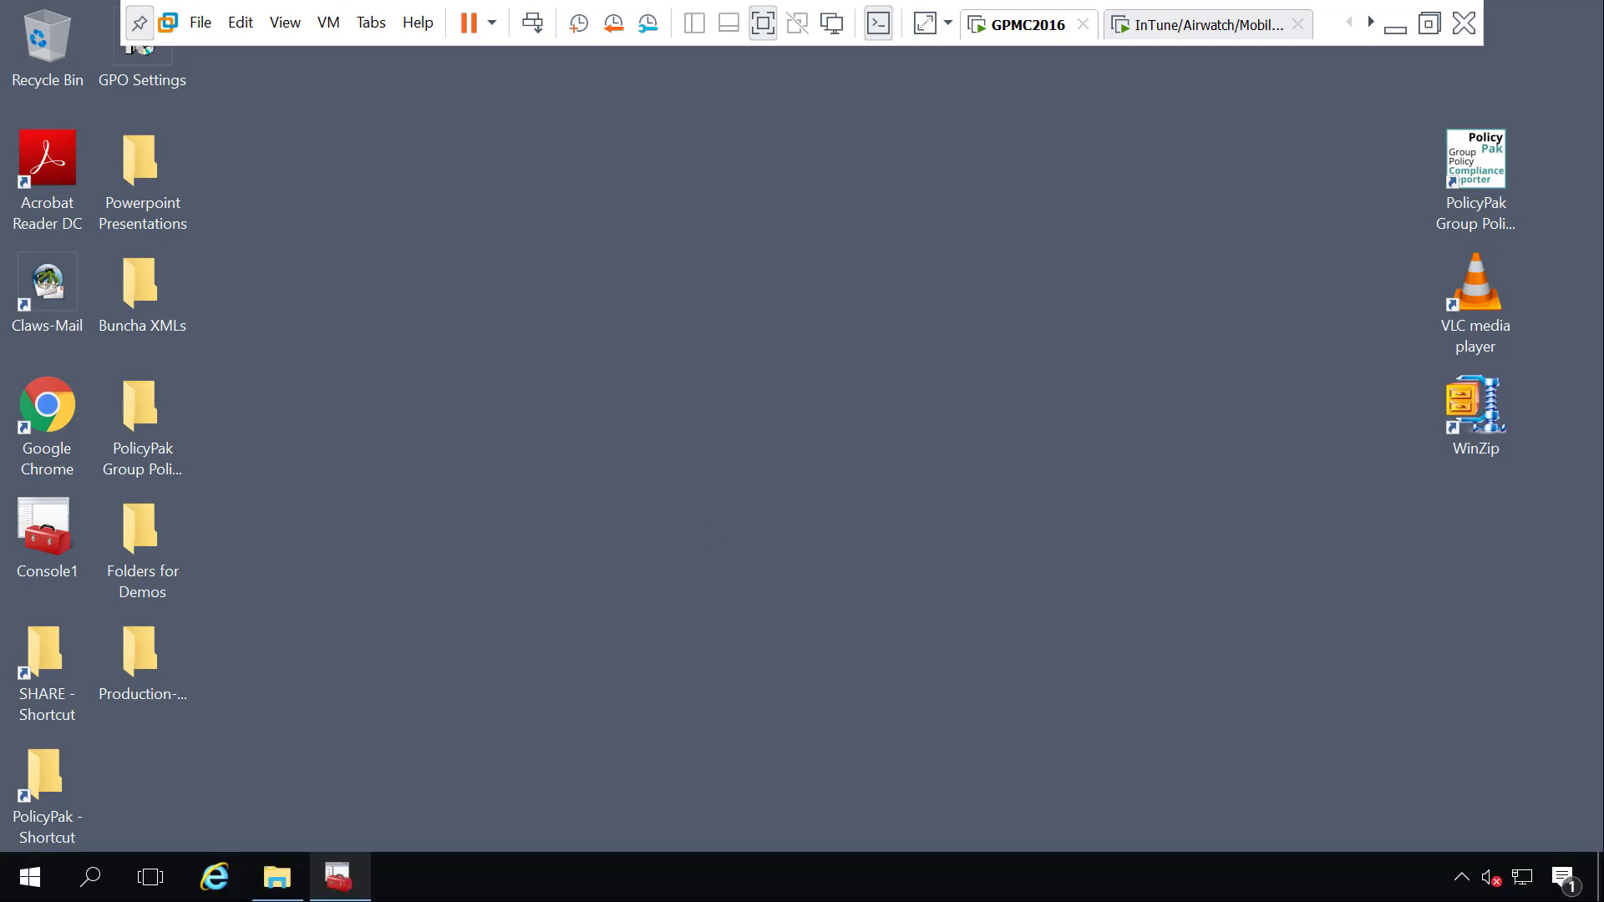
pyautogui.click(351, 877)
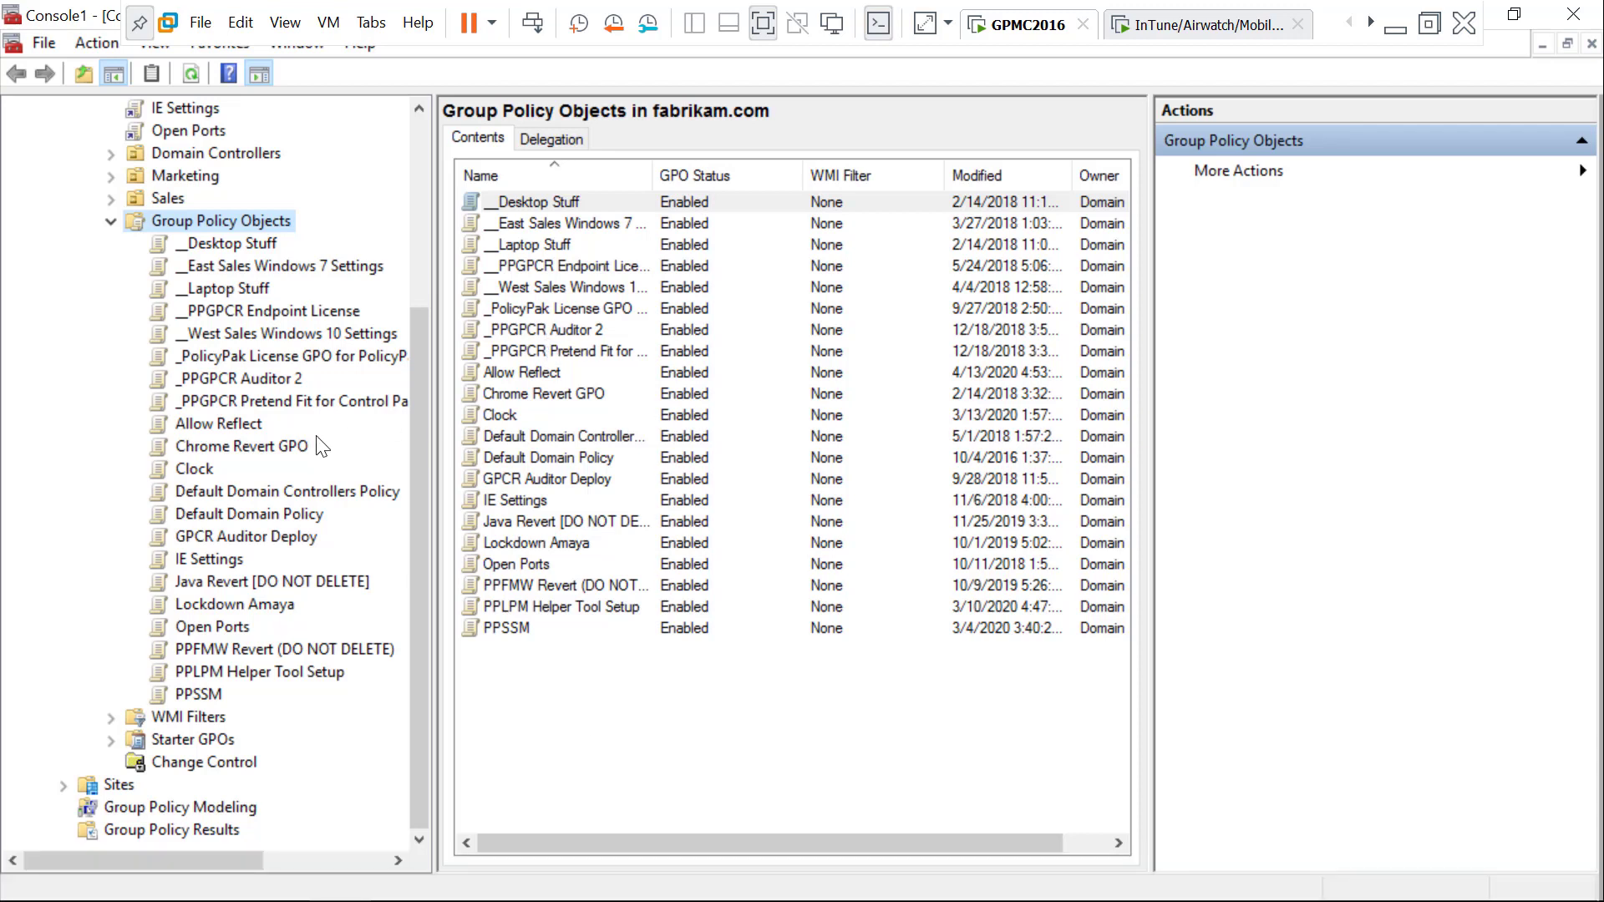
pyautogui.rightClick(244, 213)
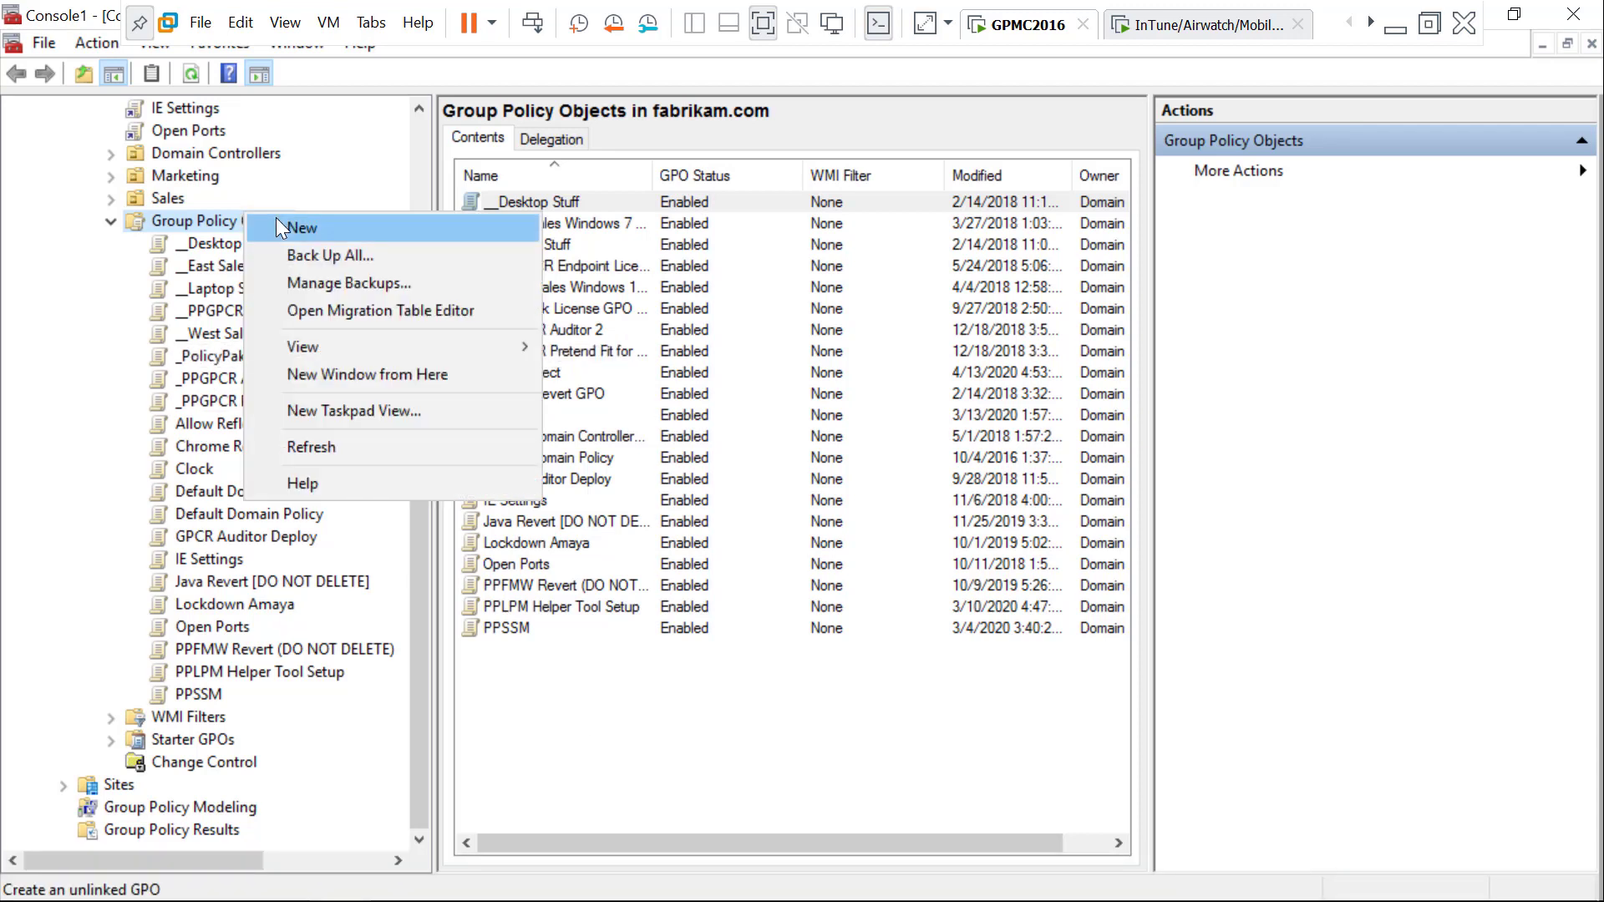
pyautogui.click(277, 220)
pyautogui.write('MDM Settings')
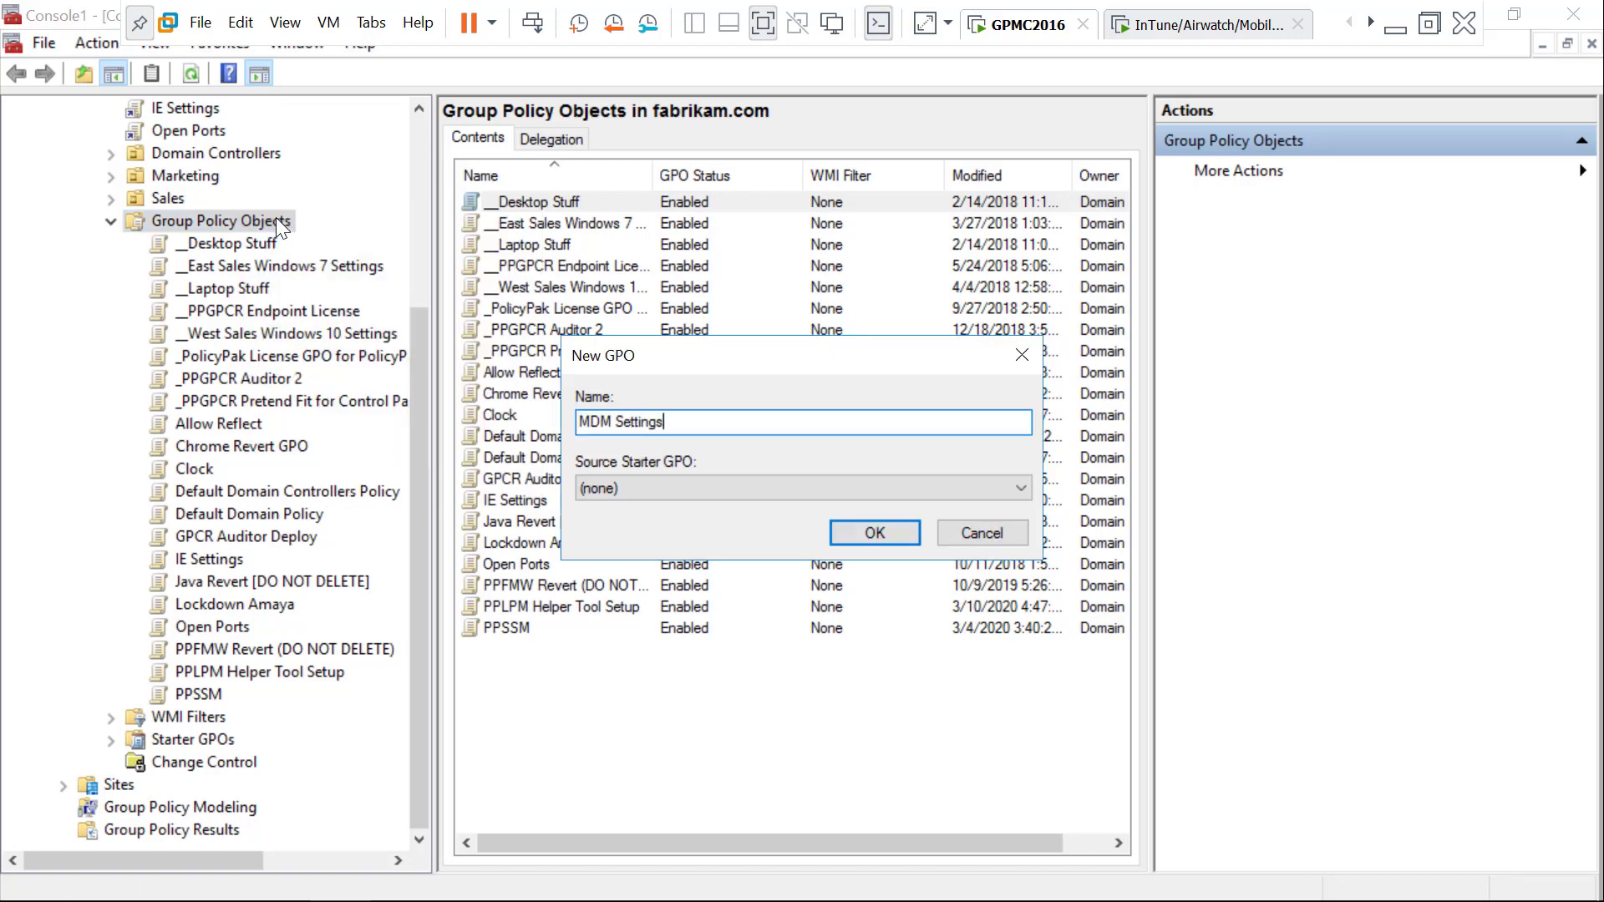
pyautogui.press('Return')
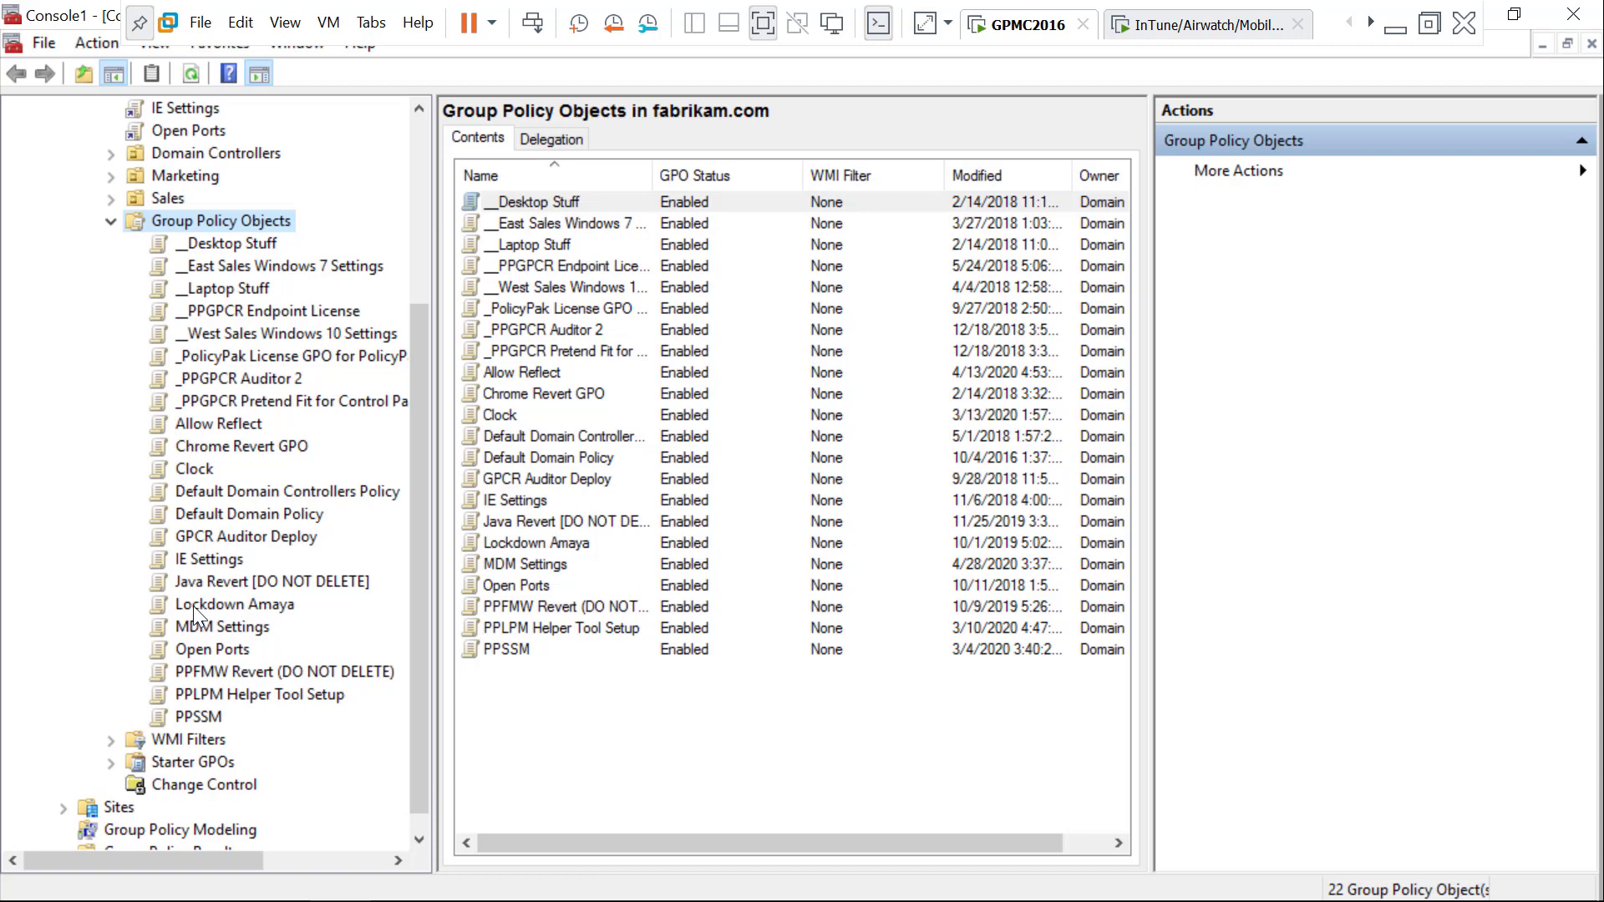
# Edit the MDM Settings GPO and open PolicyPak Least Privilege Manager under Computer Configuration.
pyautogui.rightClick(226, 629)
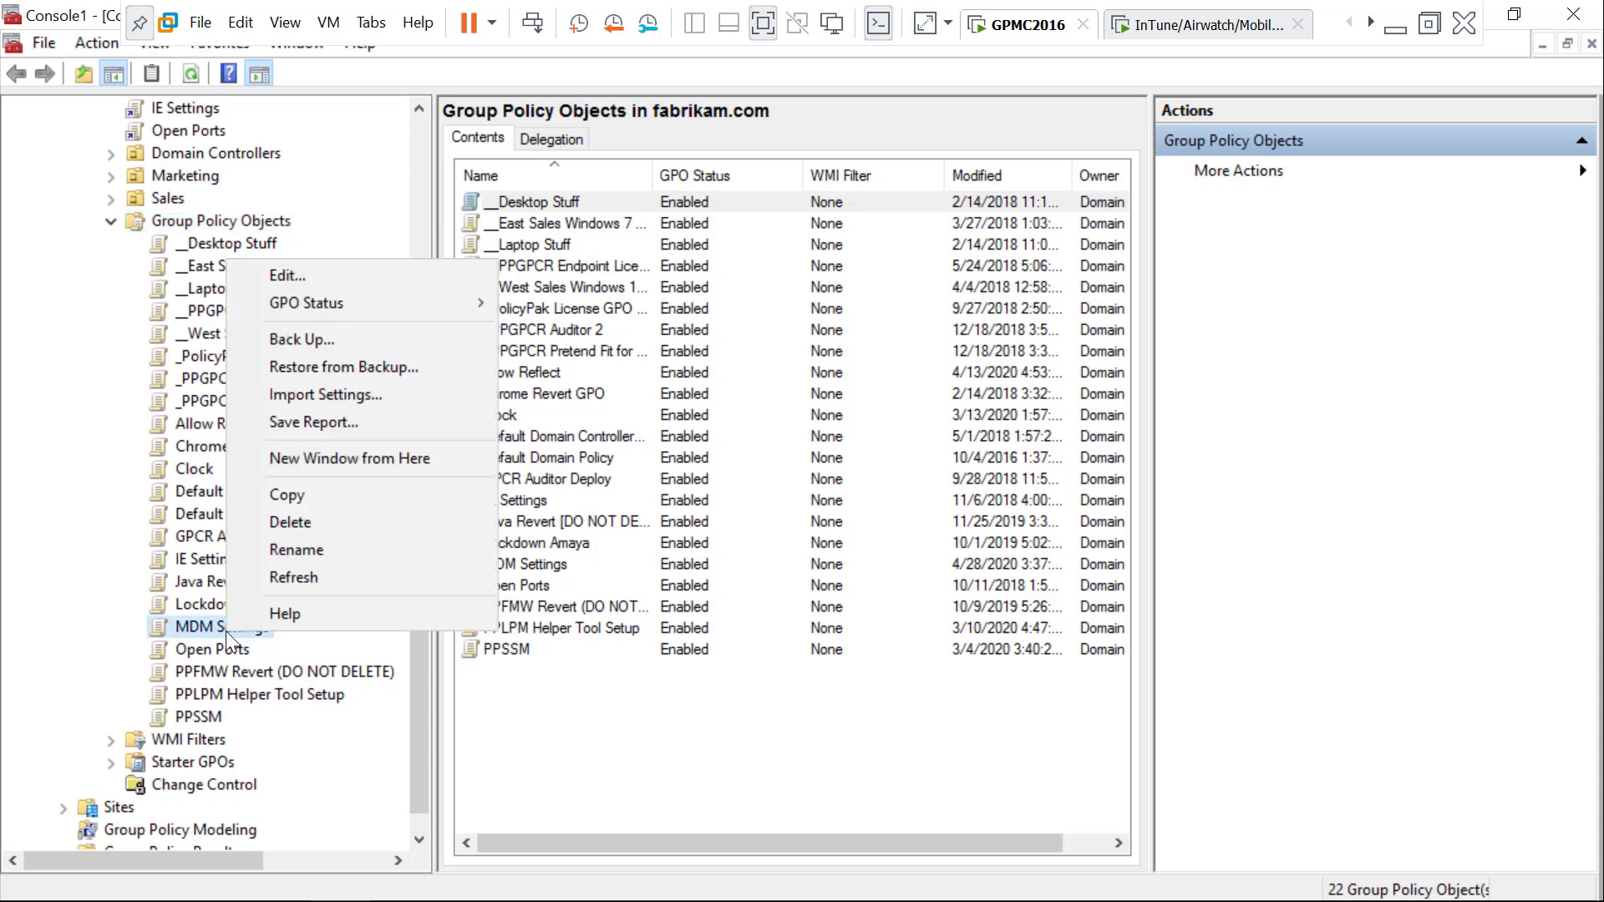
pyautogui.click(378, 267)
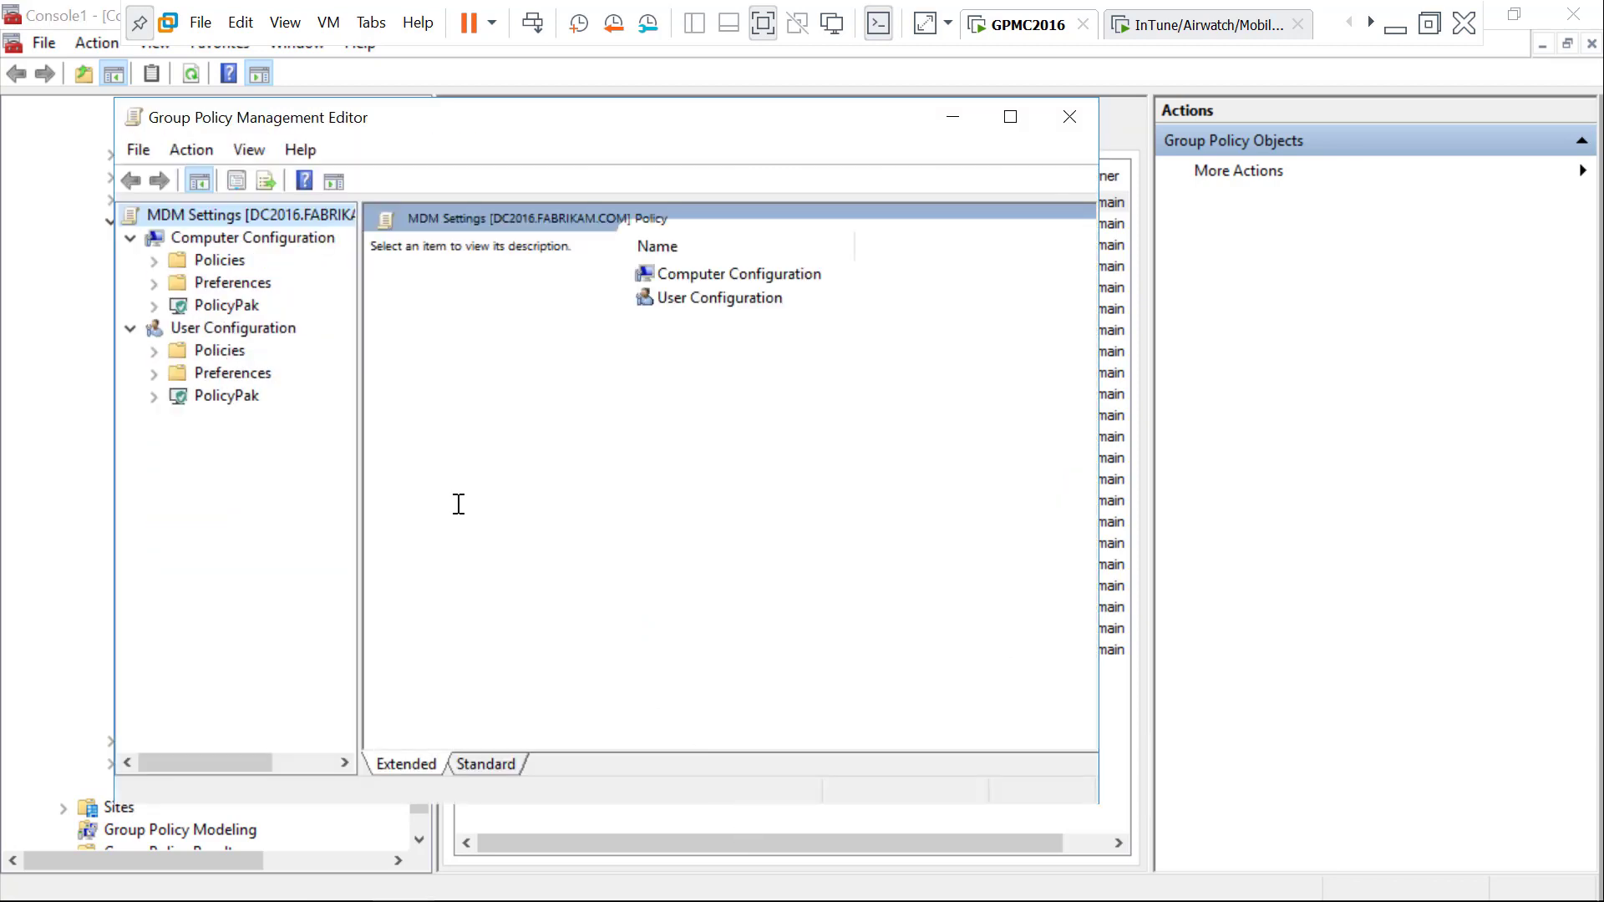
pyautogui.click(155, 304)
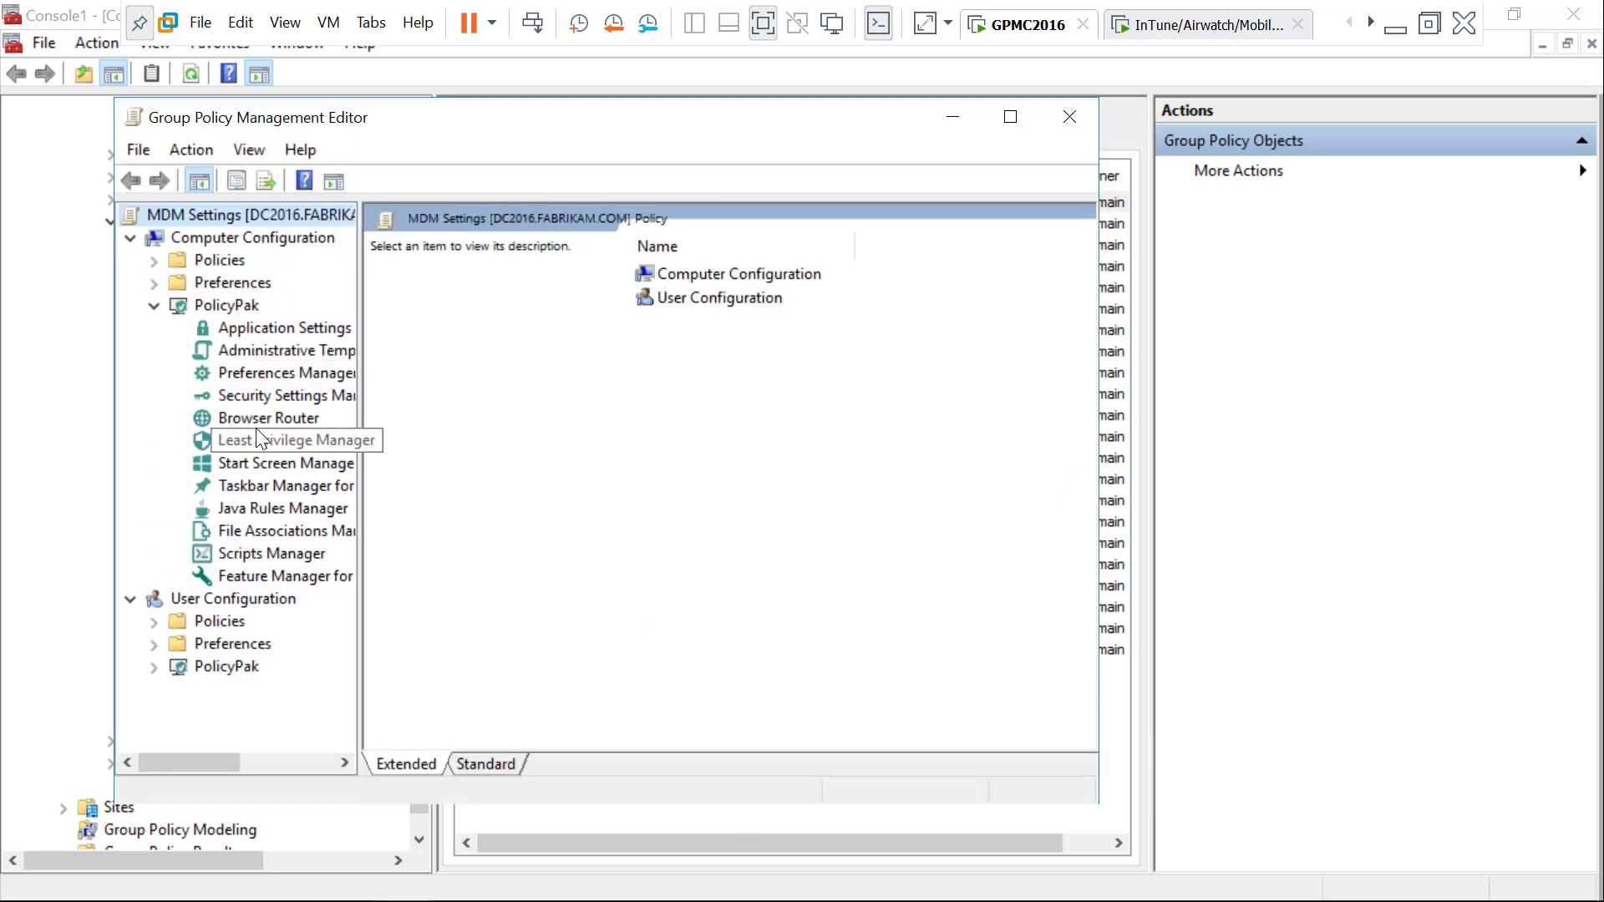
pyautogui.click(256, 434)
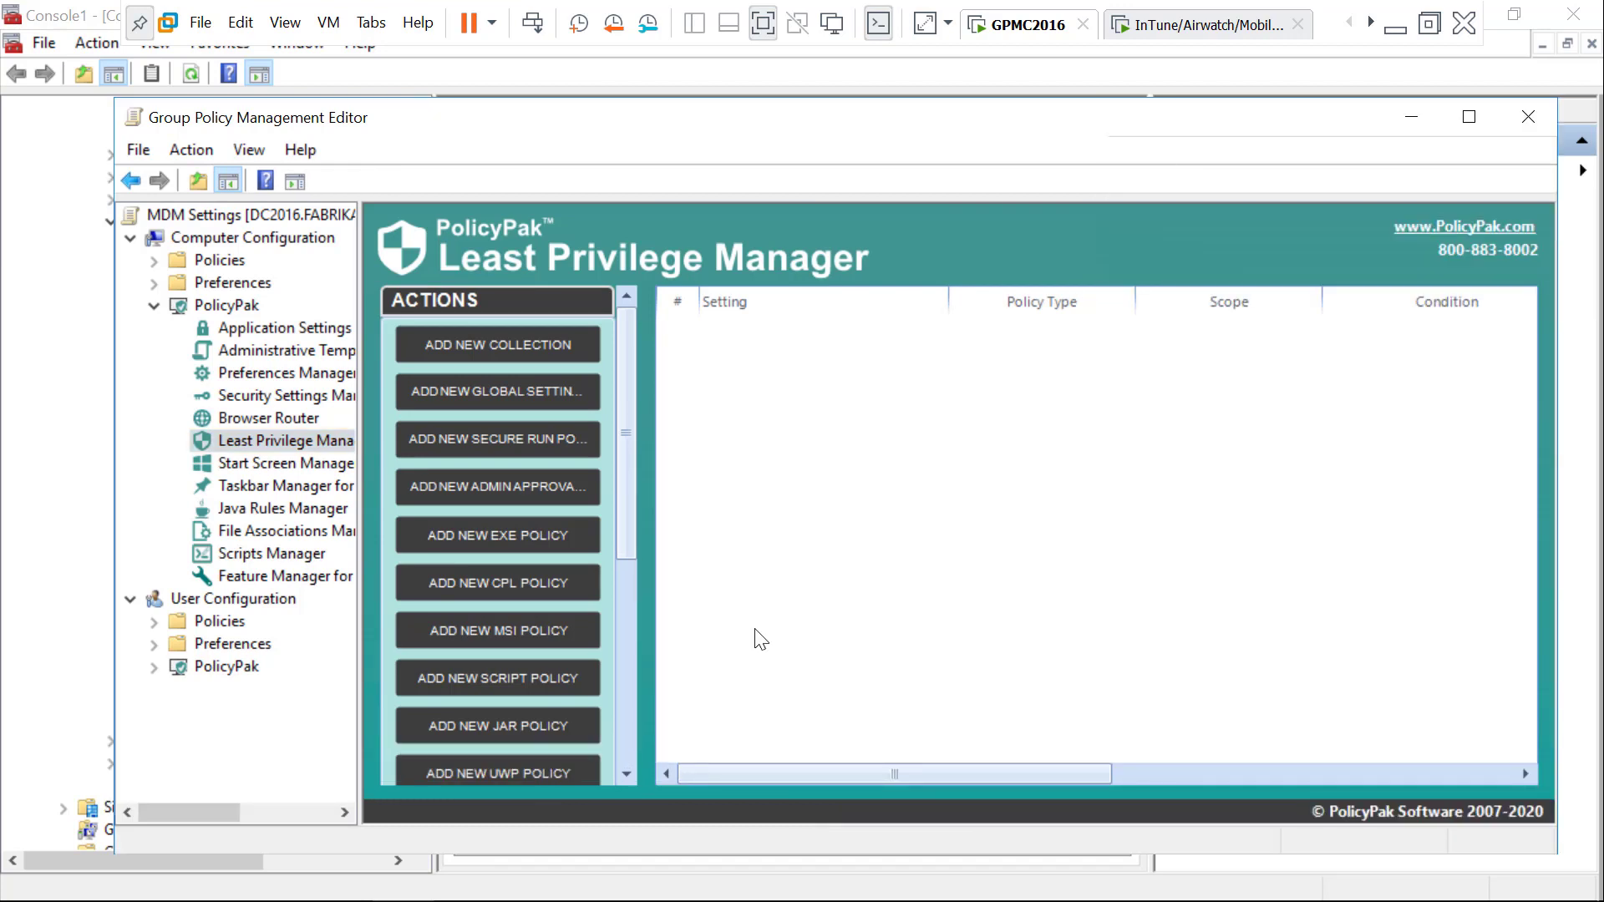
# Add a new EXE policy using a combo rule with only the Signature and File Info conditions enabled.
pyautogui.click(548, 553)
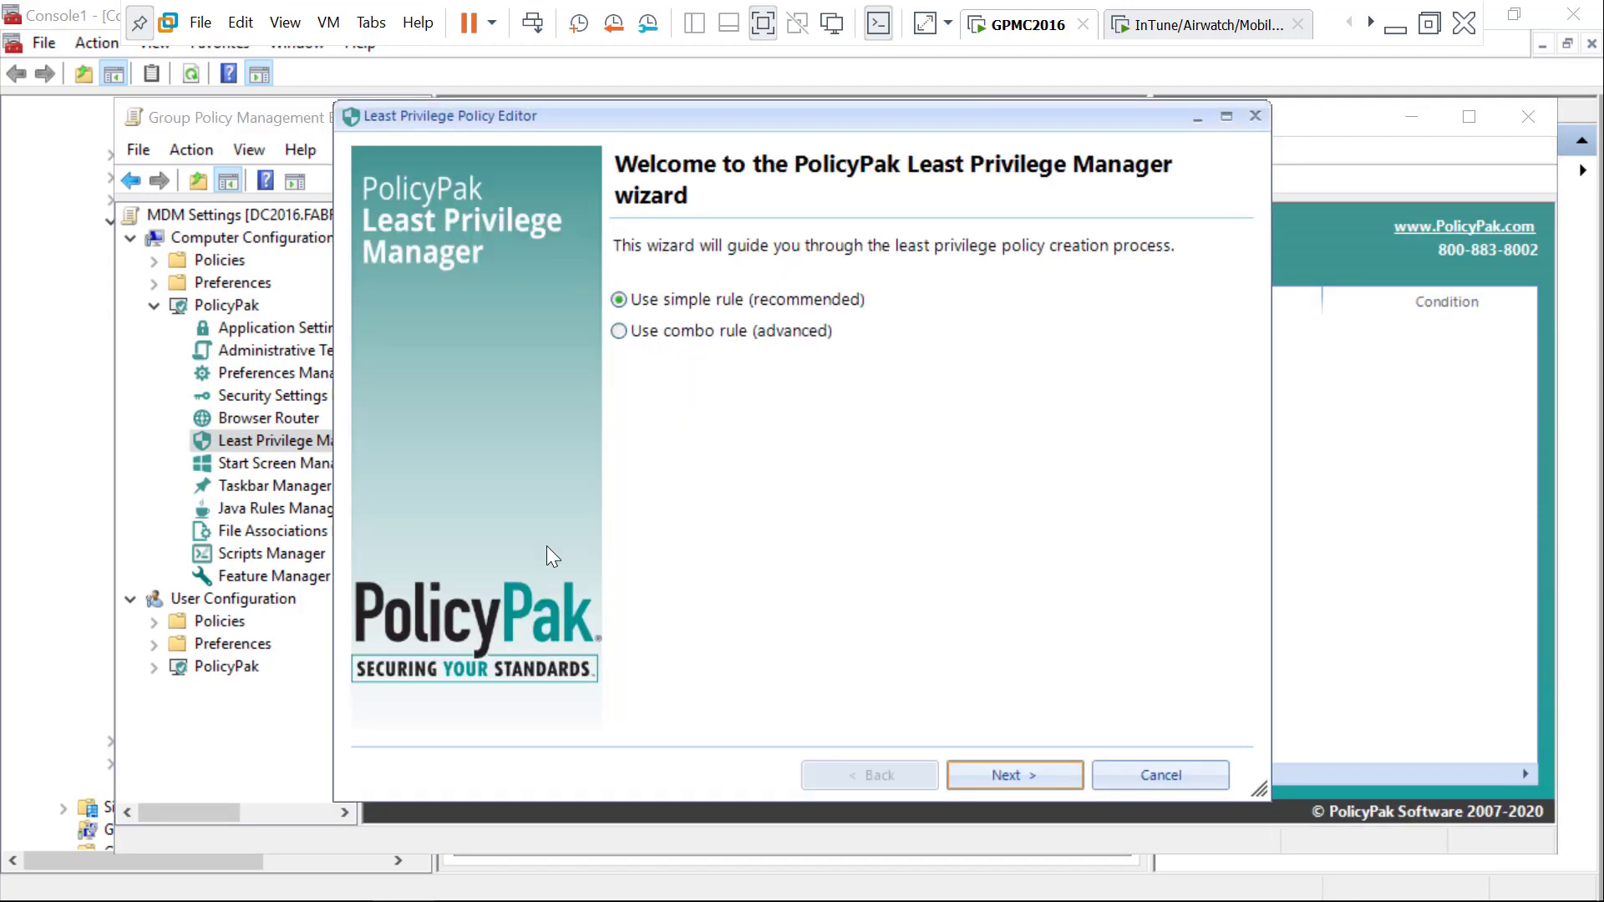
pyautogui.click(650, 333)
pyautogui.click(1007, 775)
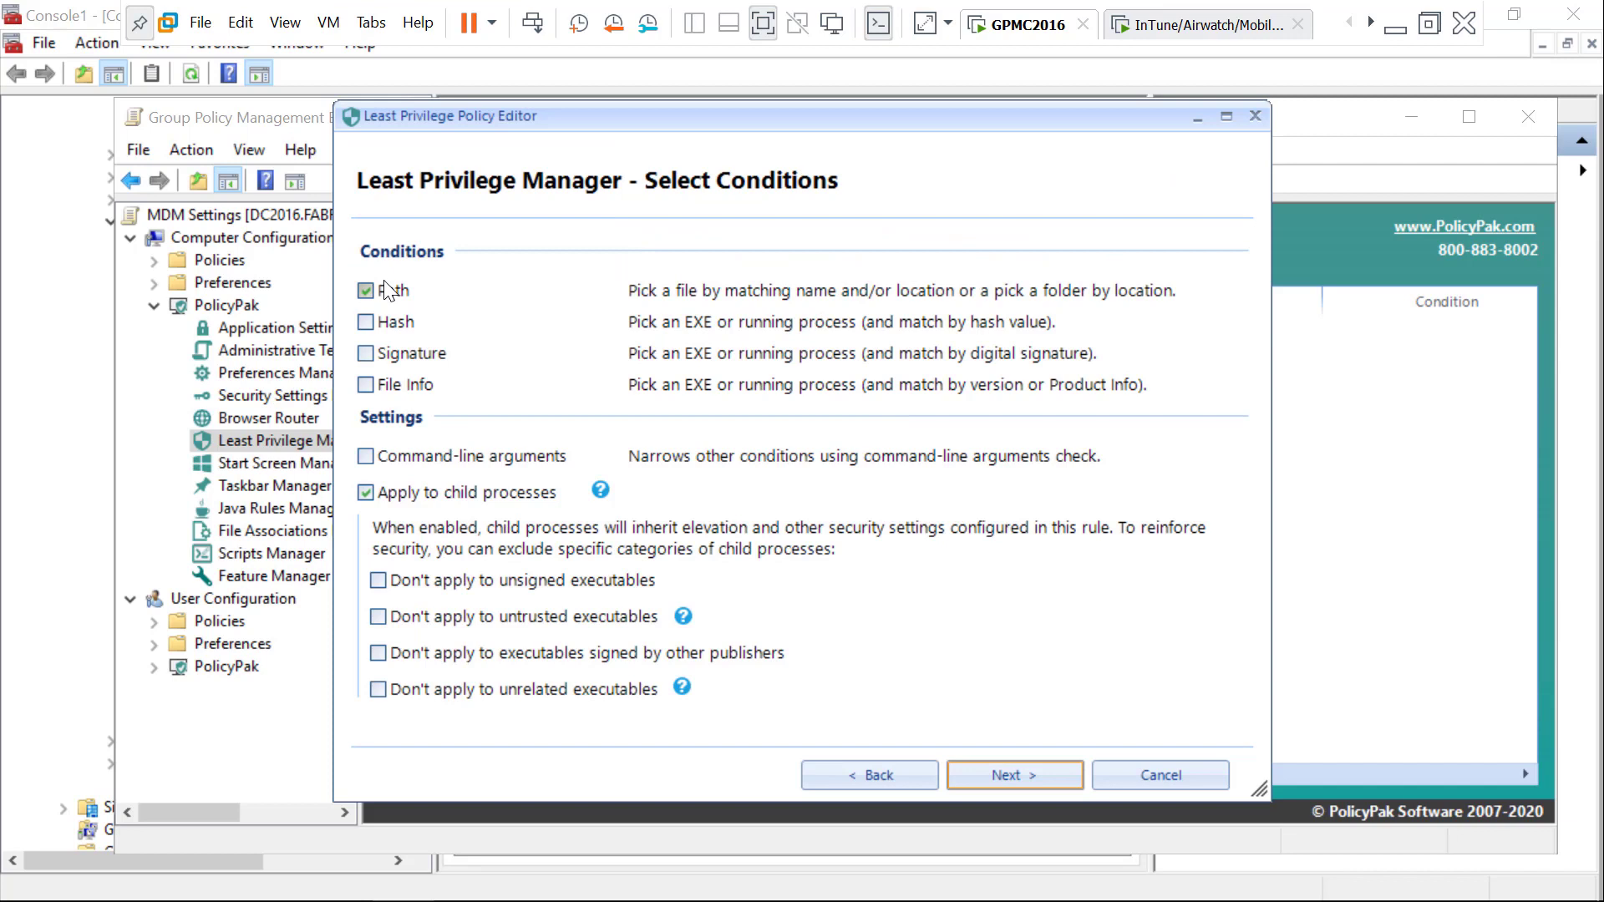
pyautogui.click(387, 290)
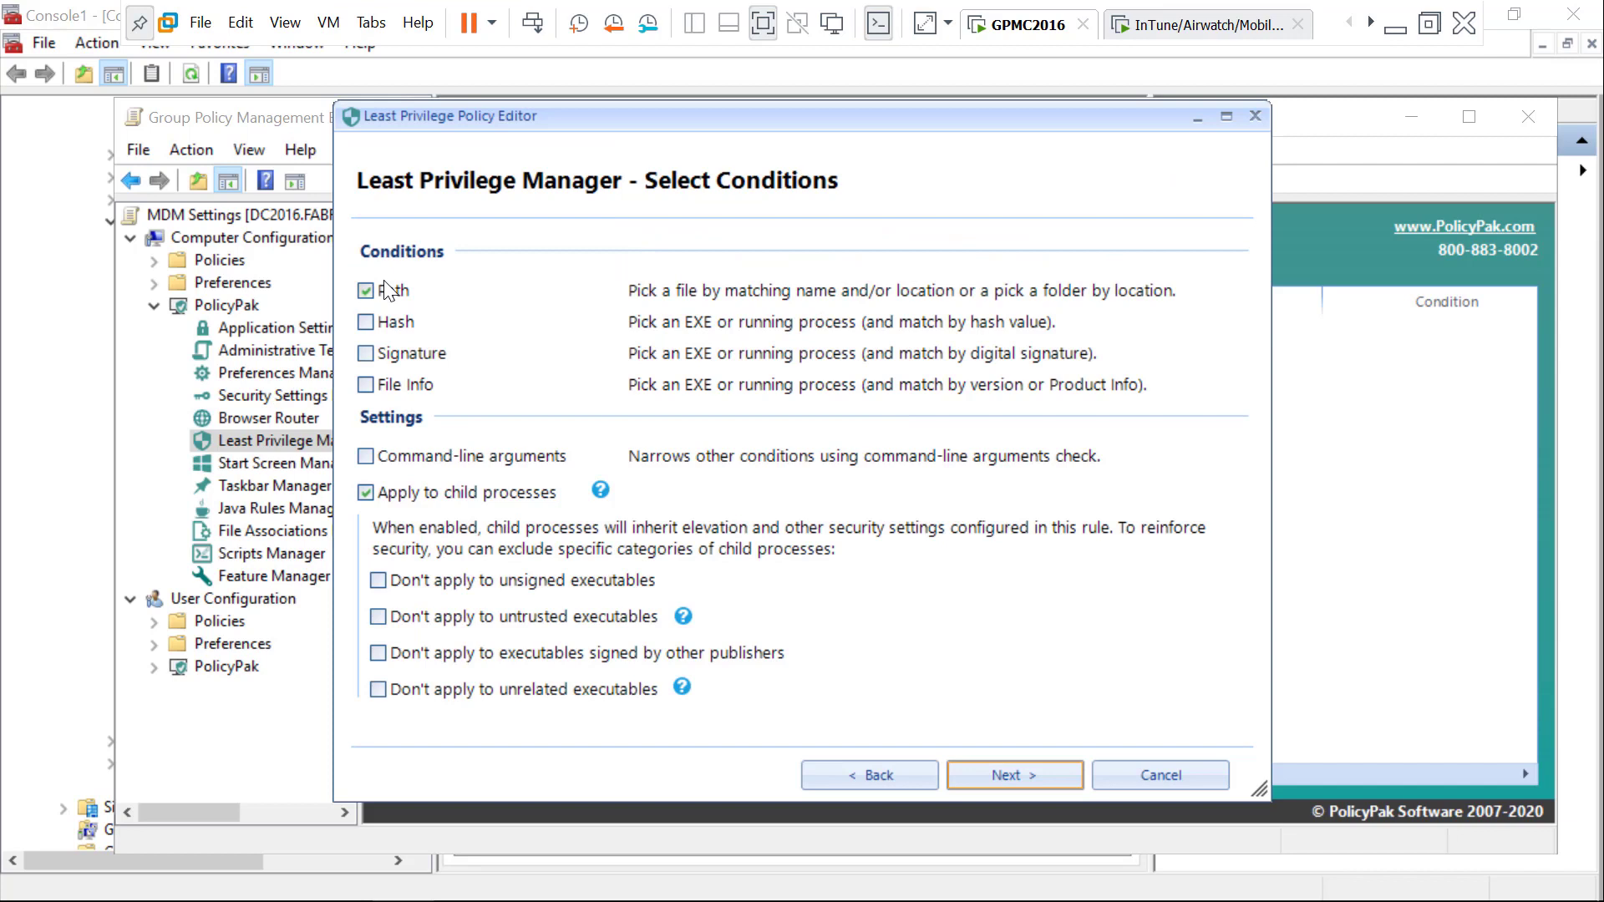
pyautogui.click(383, 355)
pyautogui.click(1027, 777)
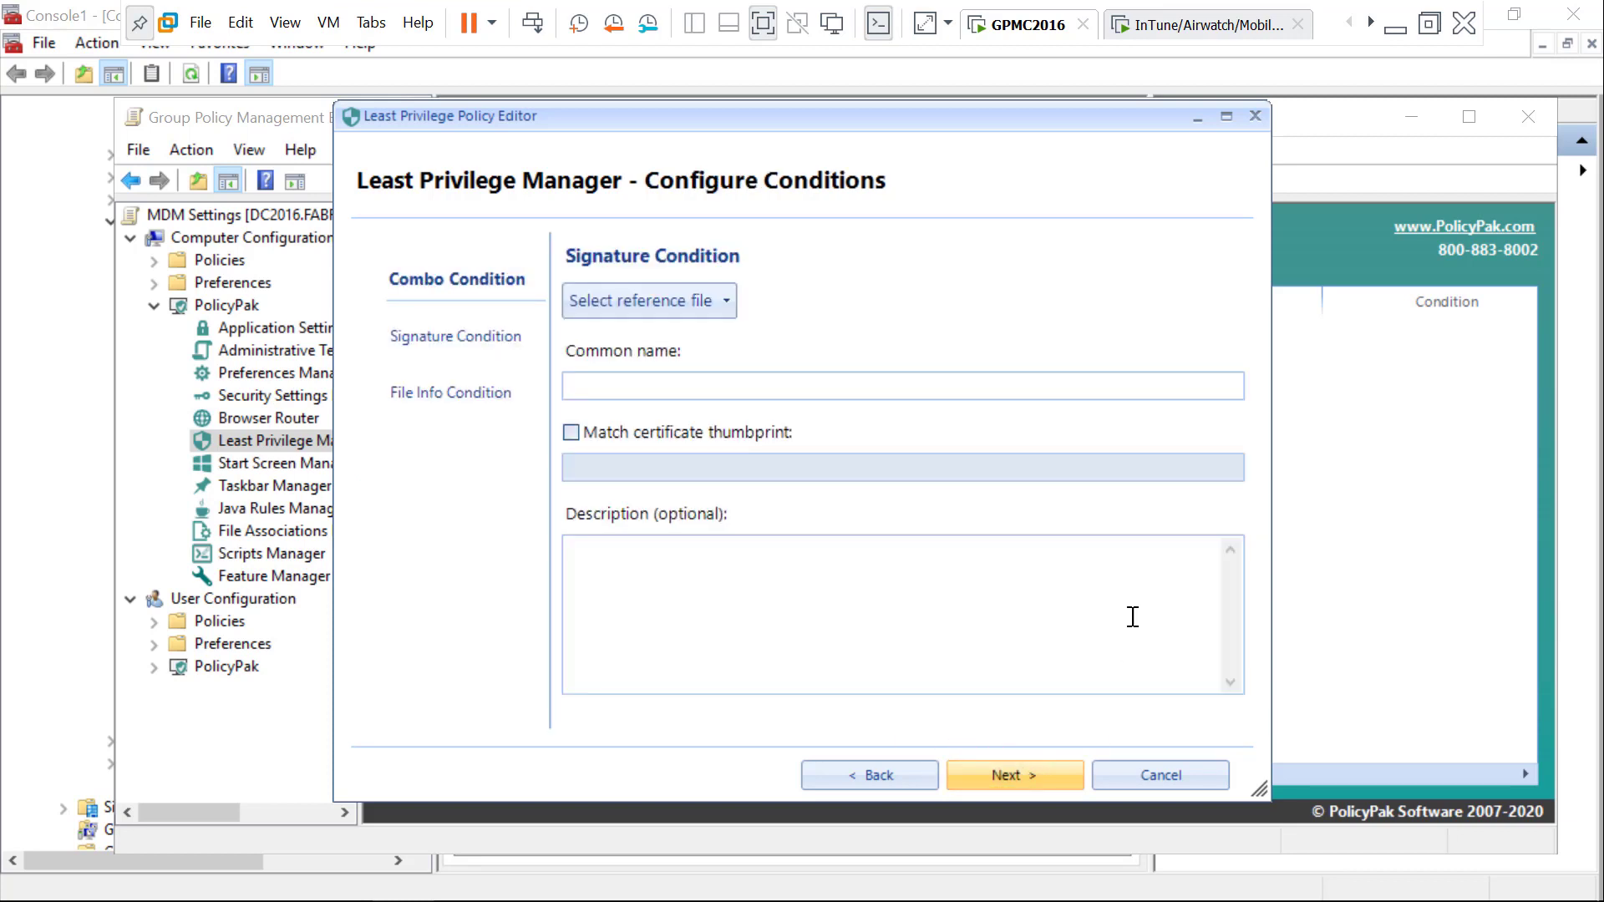
# Use reflect.exe as the signature reference file, auto-fill the file conditions from it, and show the File Info condition.
pyautogui.click(709, 308)
pyautogui.click(704, 336)
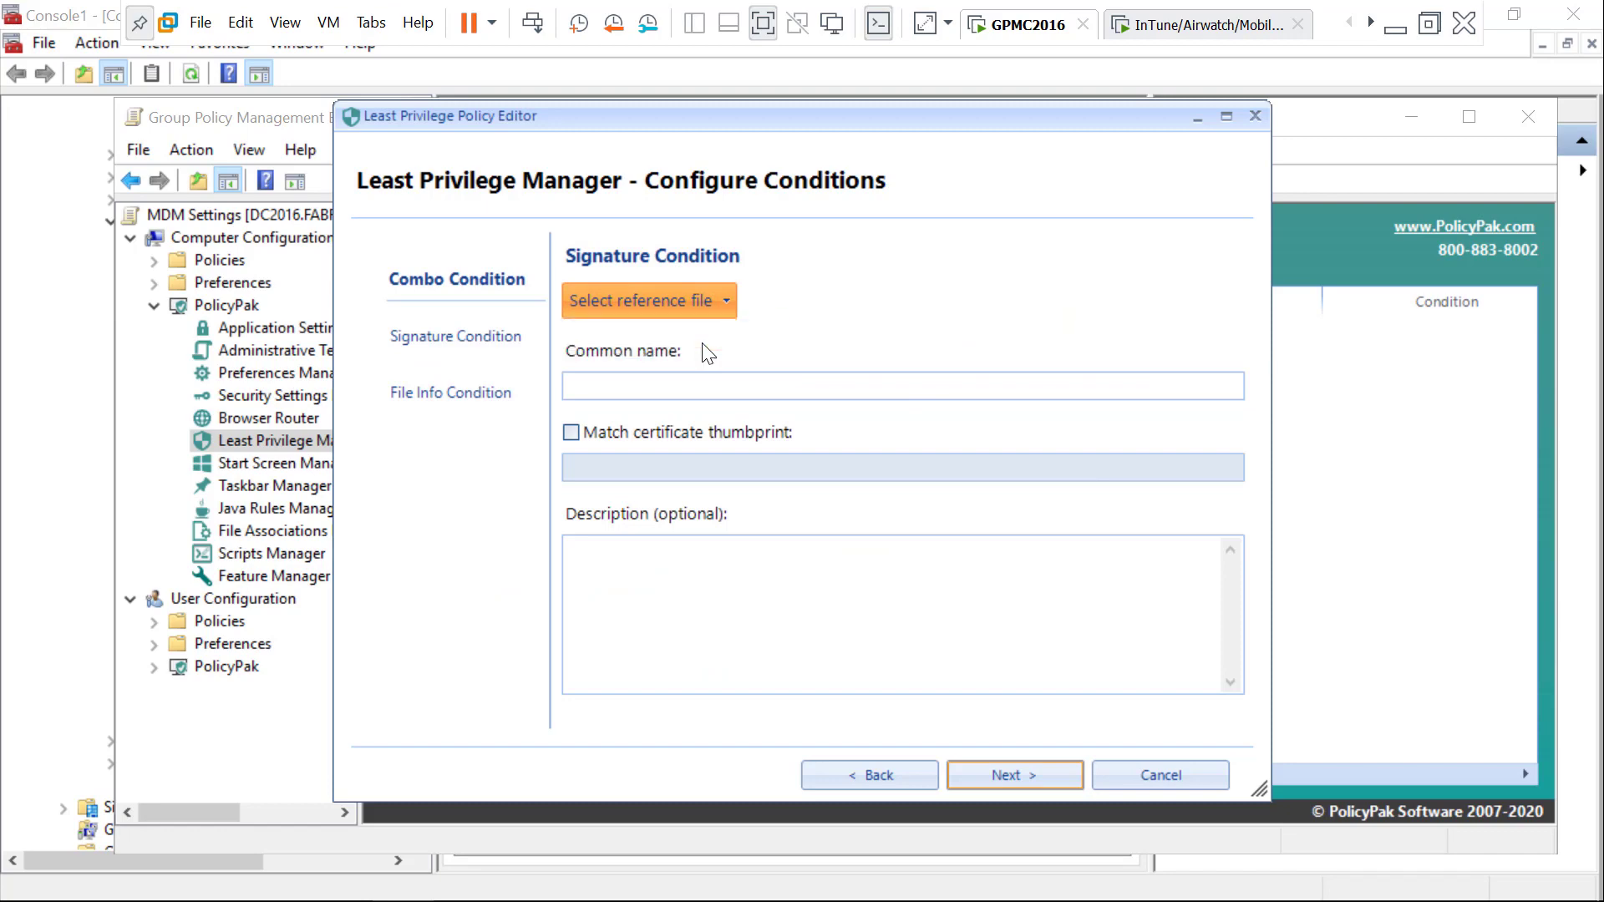
pyautogui.doubleClick(743, 553)
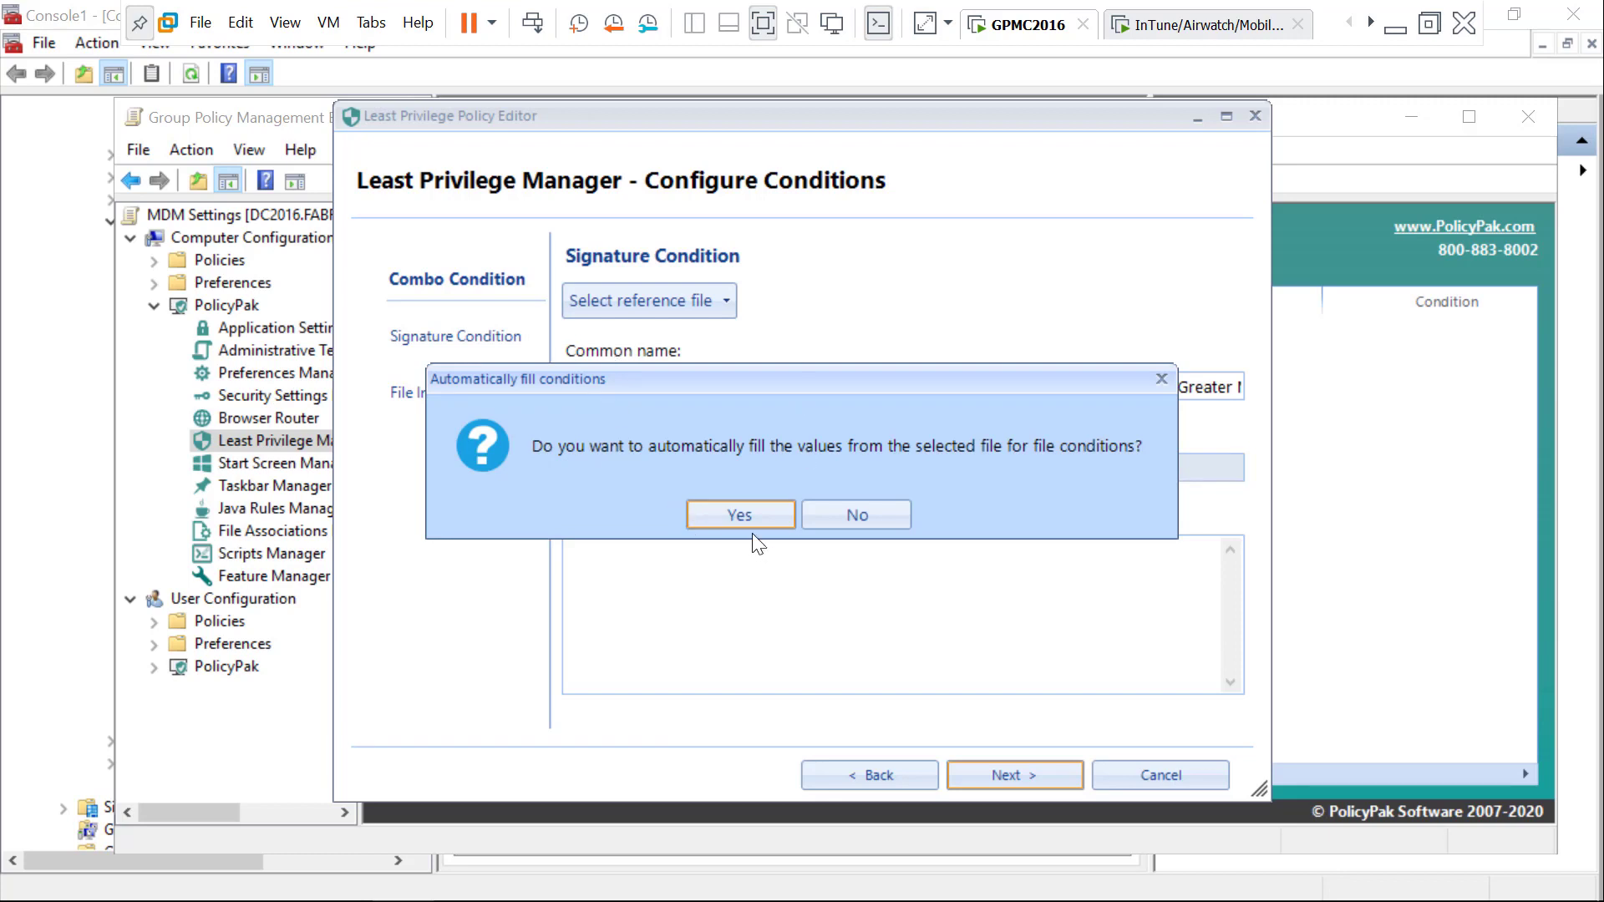
pyautogui.click(744, 520)
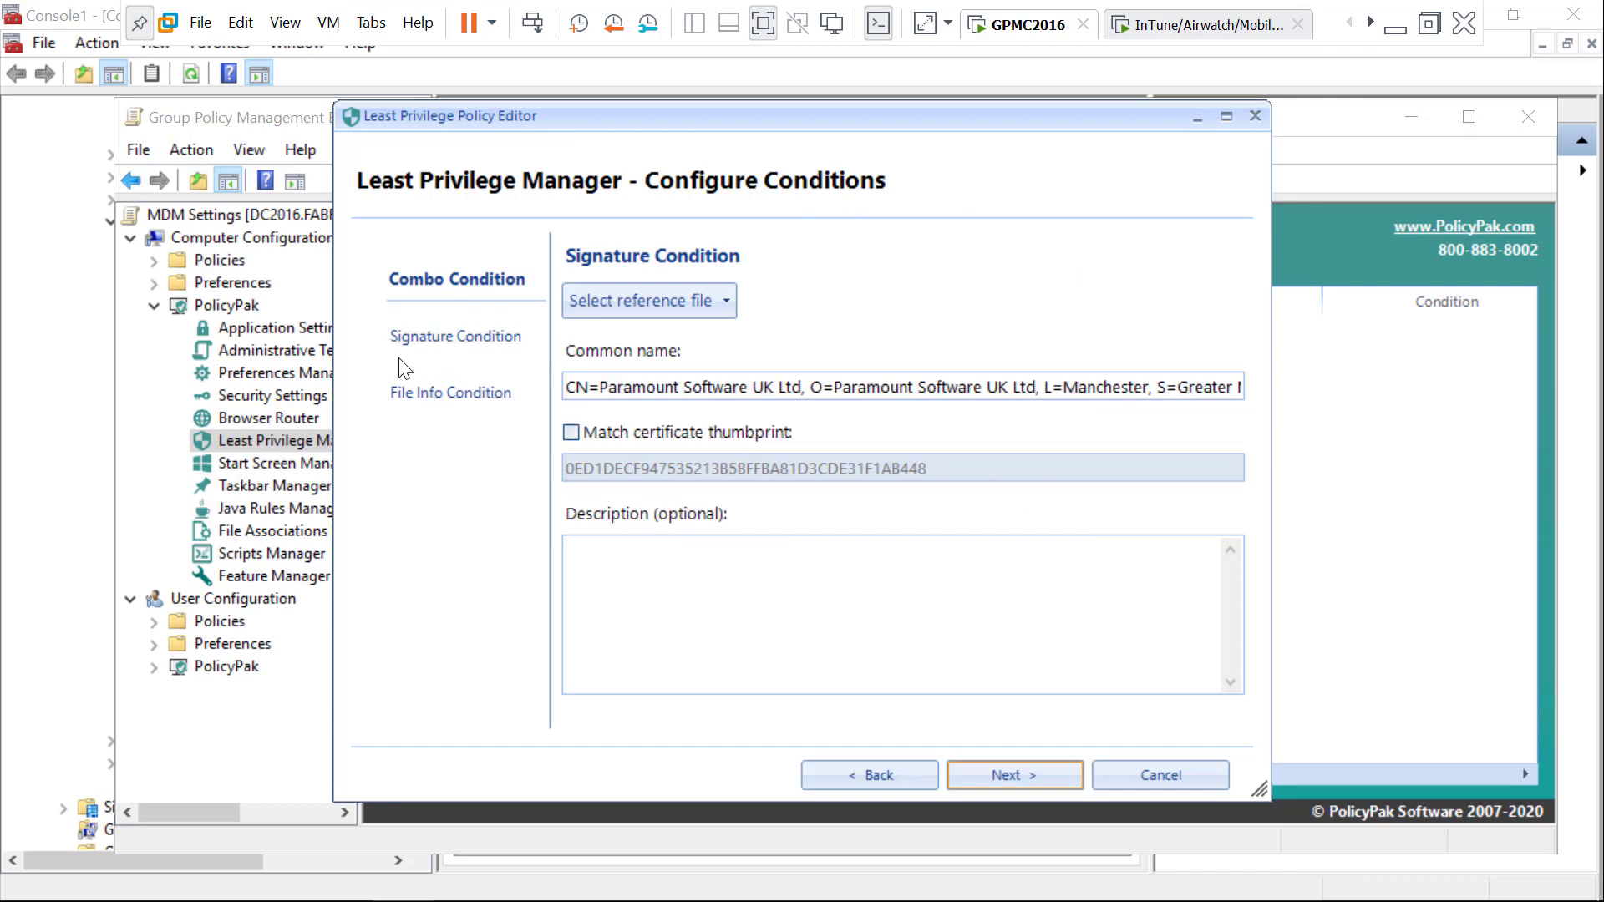
pyautogui.click(472, 398)
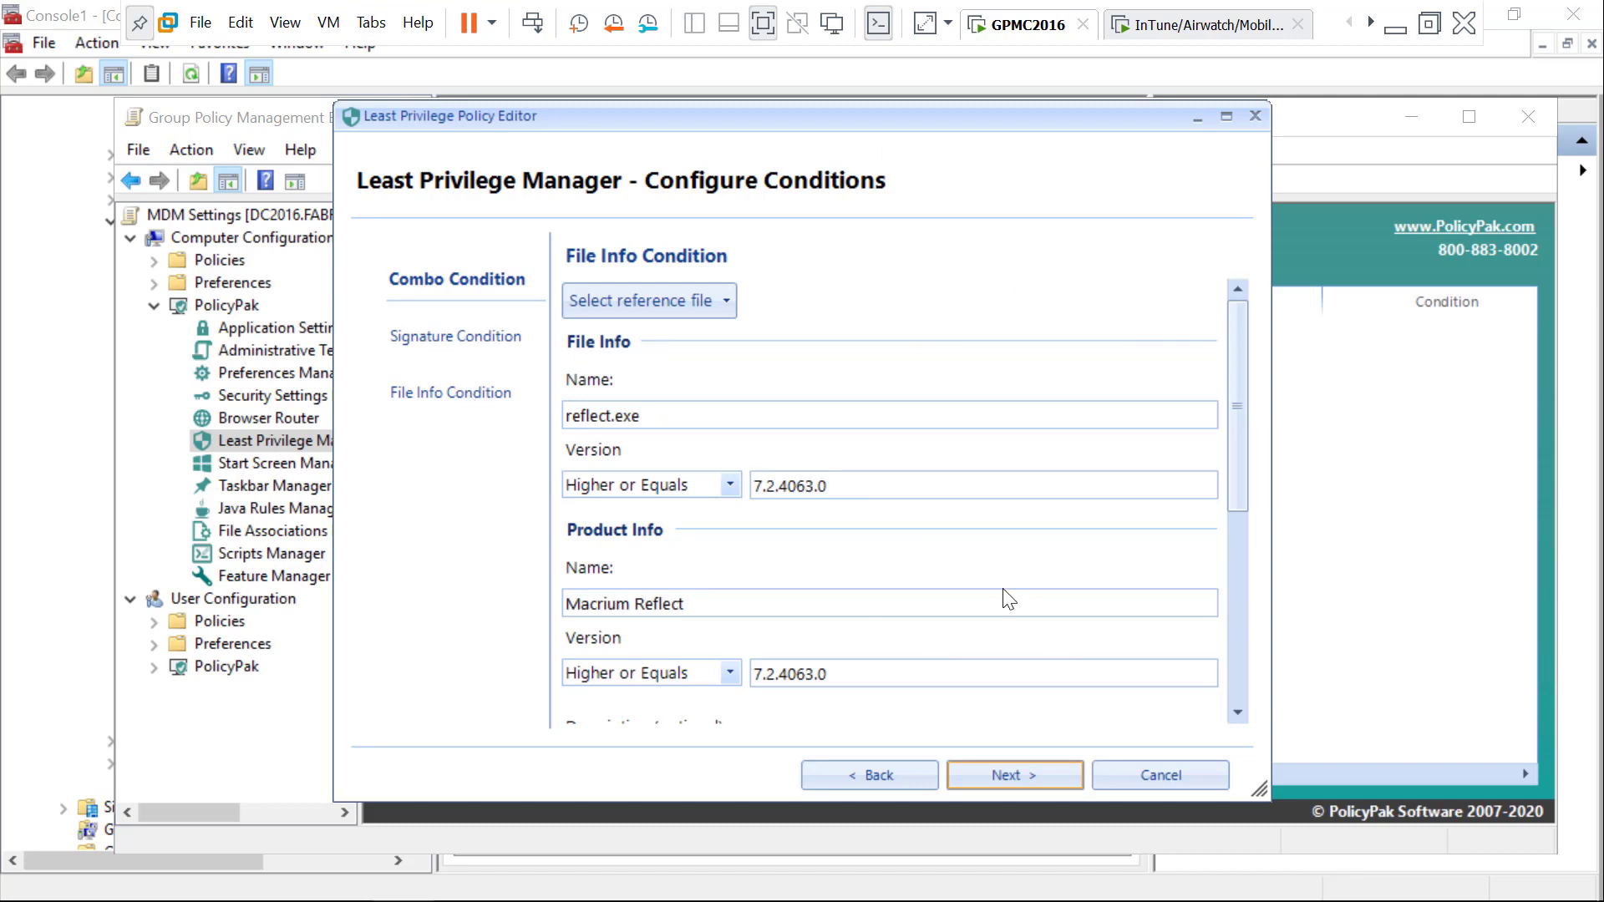
# Finish the policy with the Run with elevated privileges action and the default name and settings.
pyautogui.click(1023, 777)
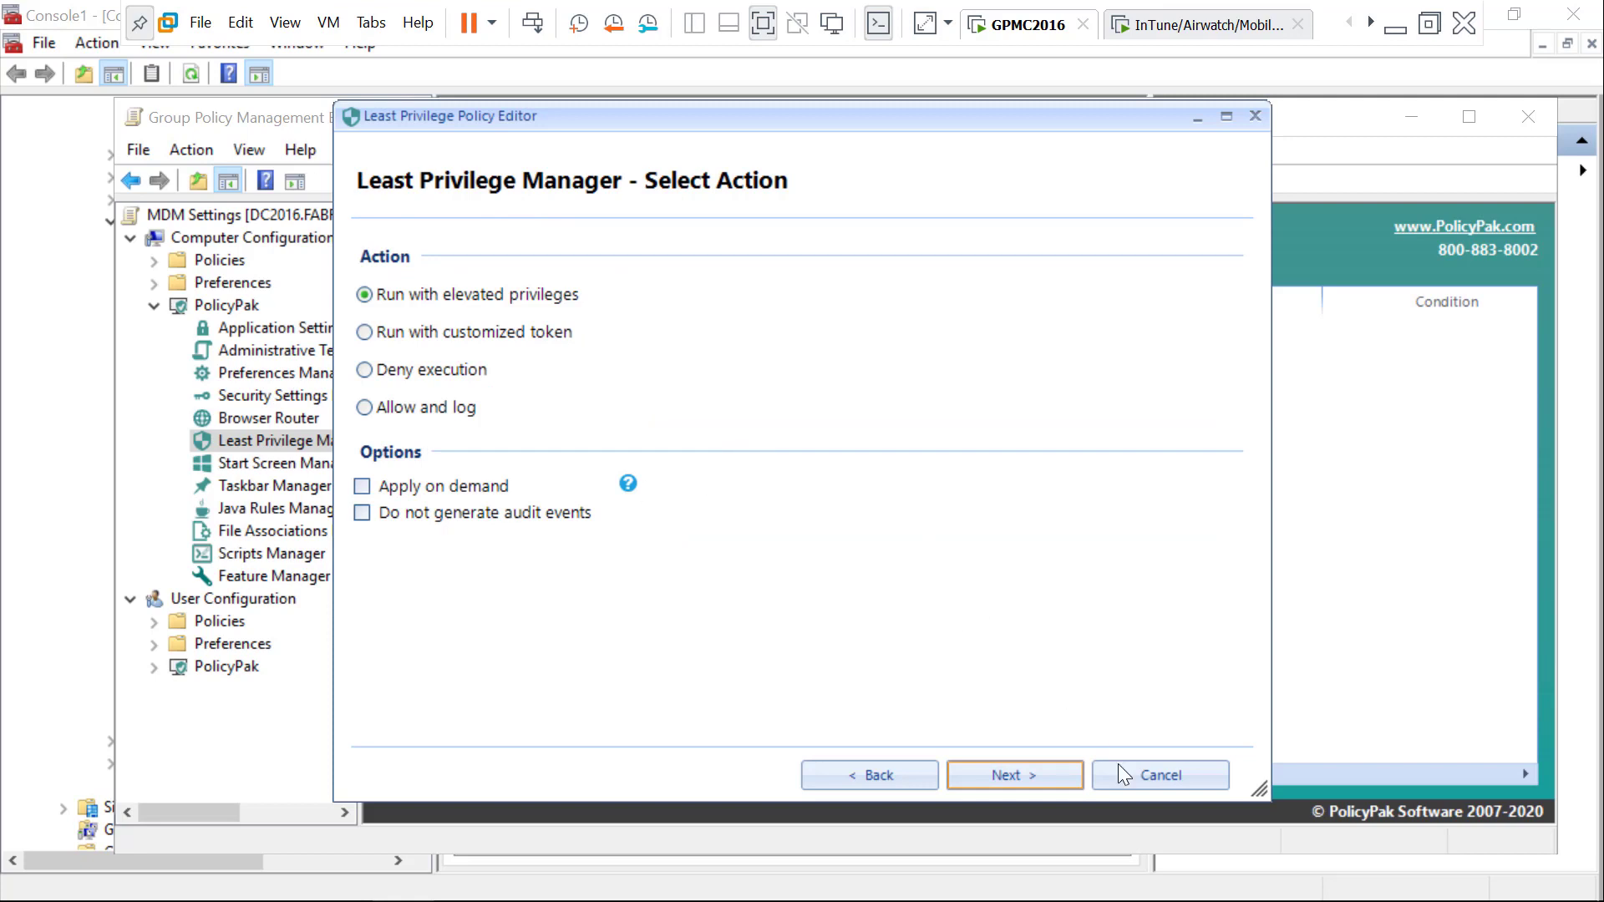
pyautogui.click(1016, 782)
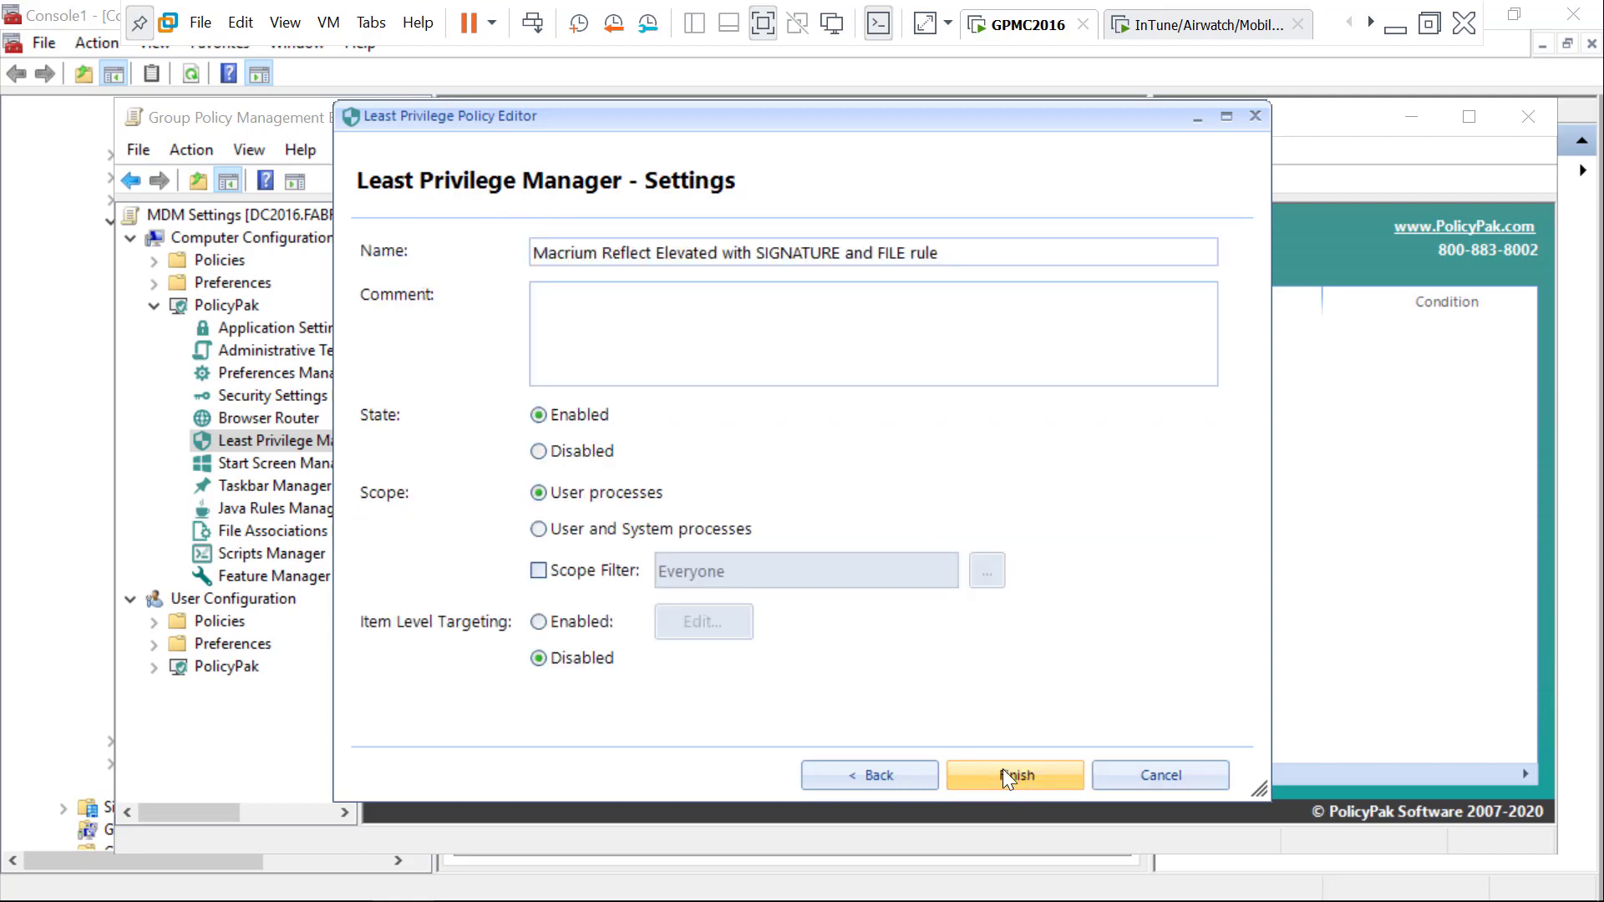
pyautogui.click(1005, 776)
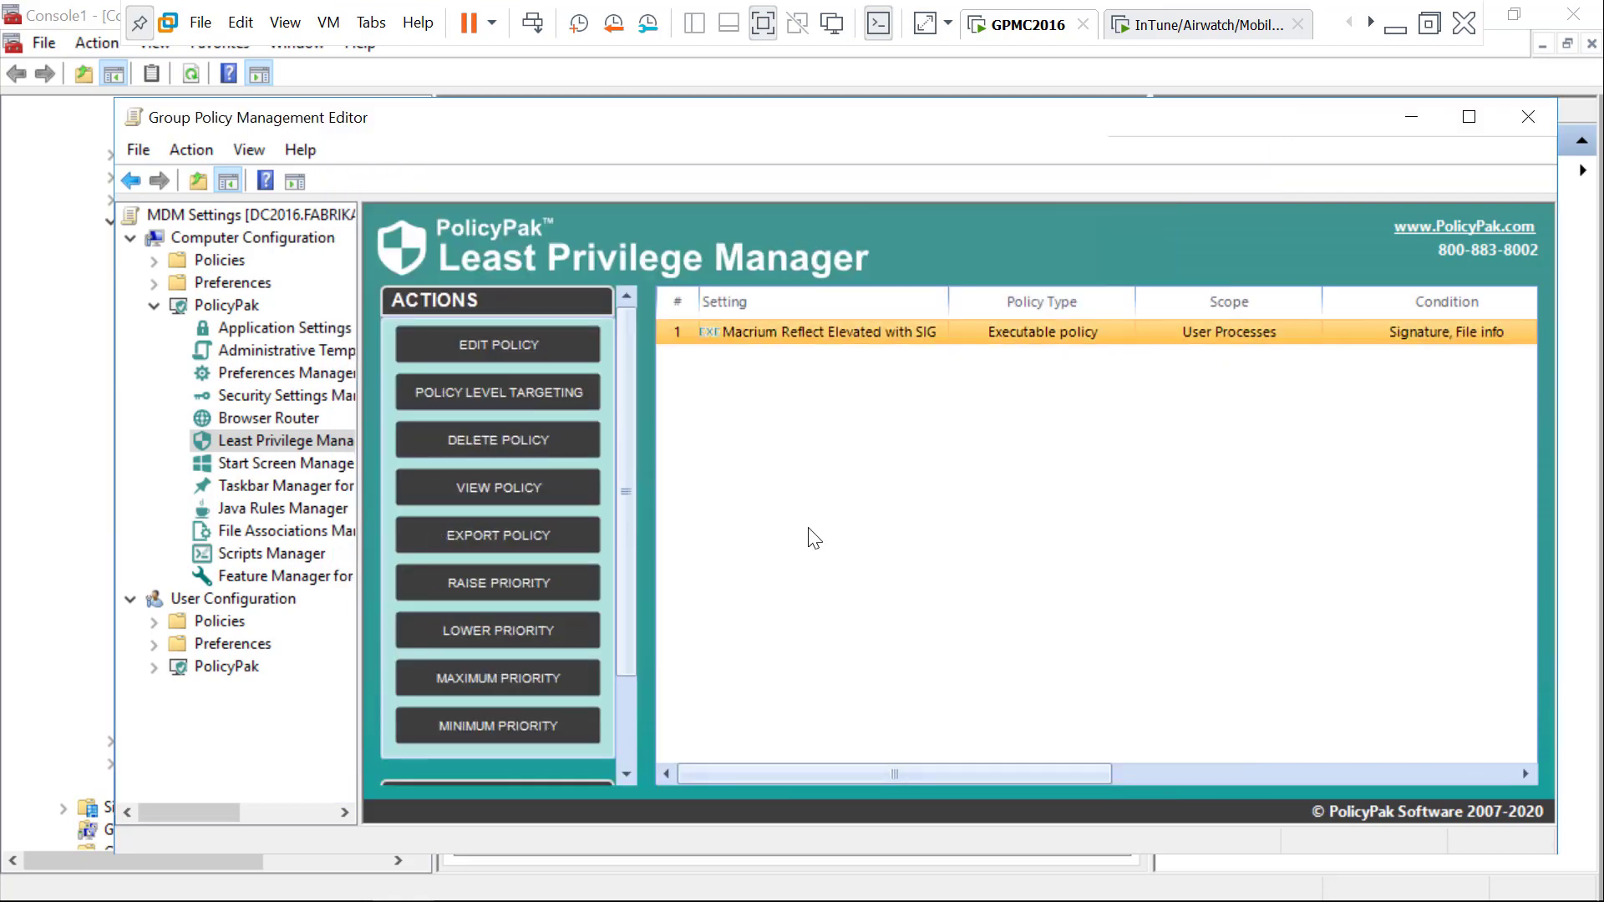
# Export the Macrium Reflect policy as an XML file named "Elevate Reflect" on the Desktop.
pyautogui.click(809, 537)
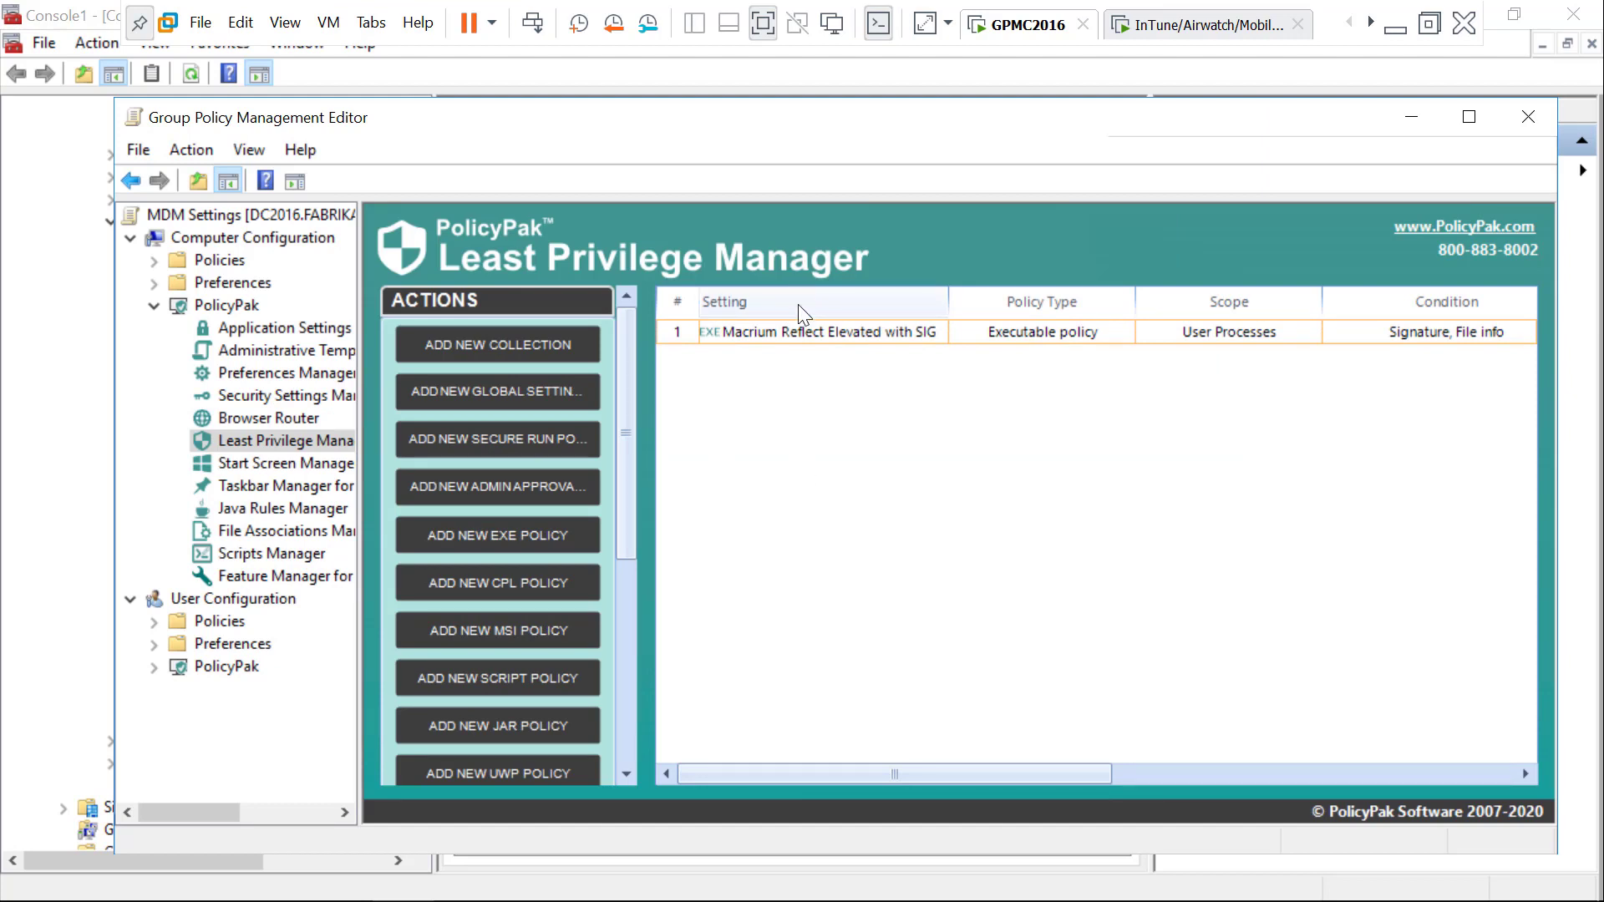
pyautogui.rightClick(820, 332)
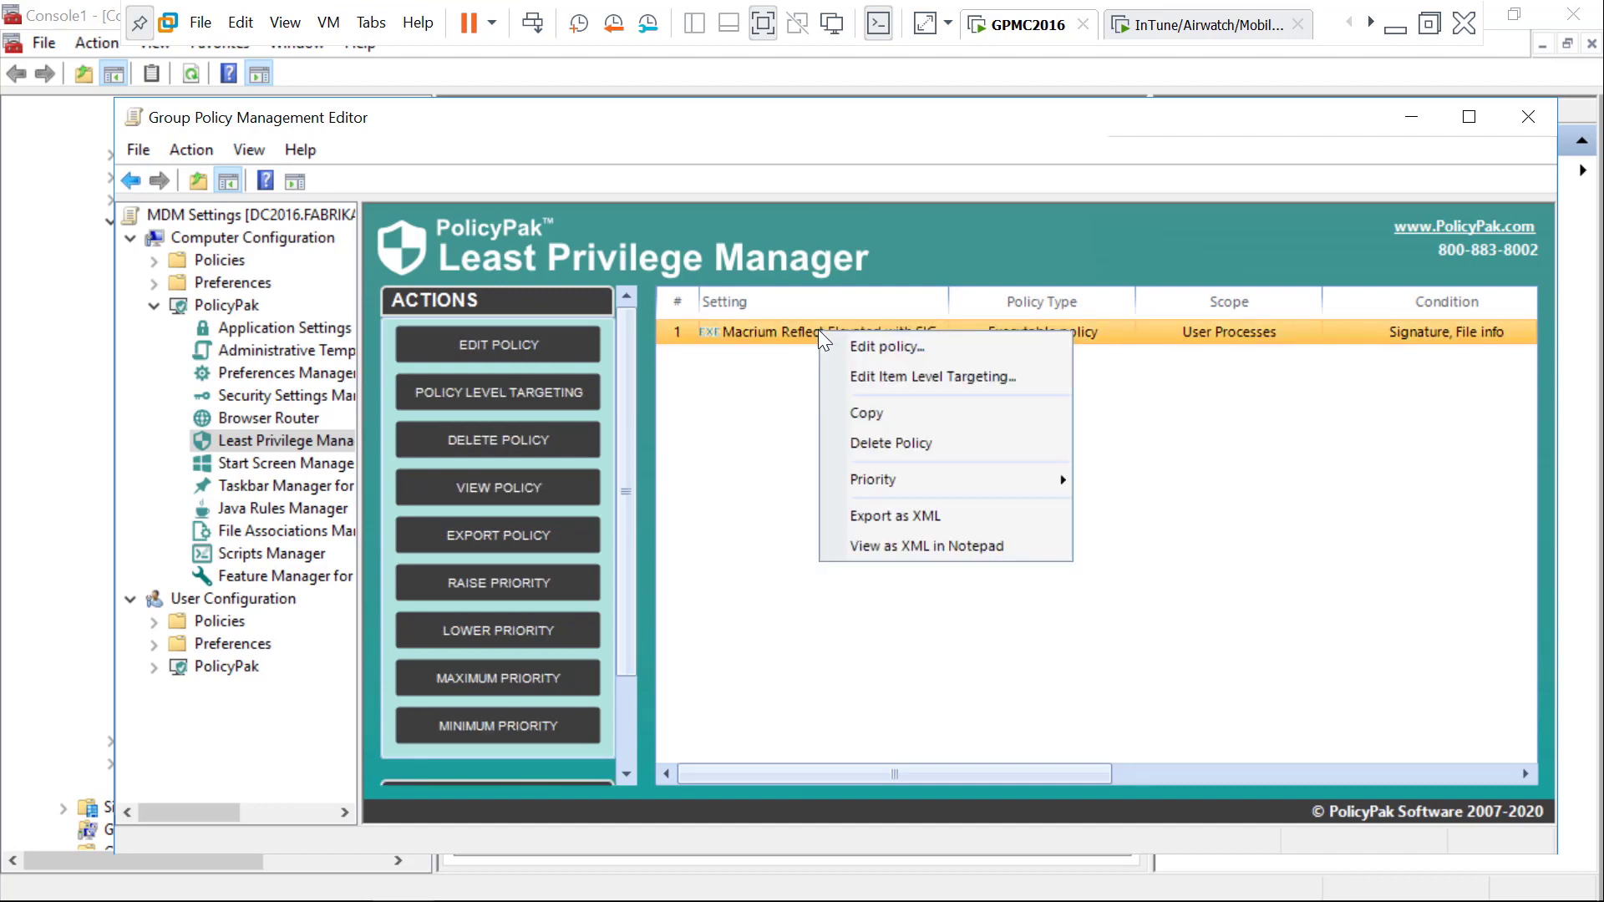
pyautogui.click(974, 518)
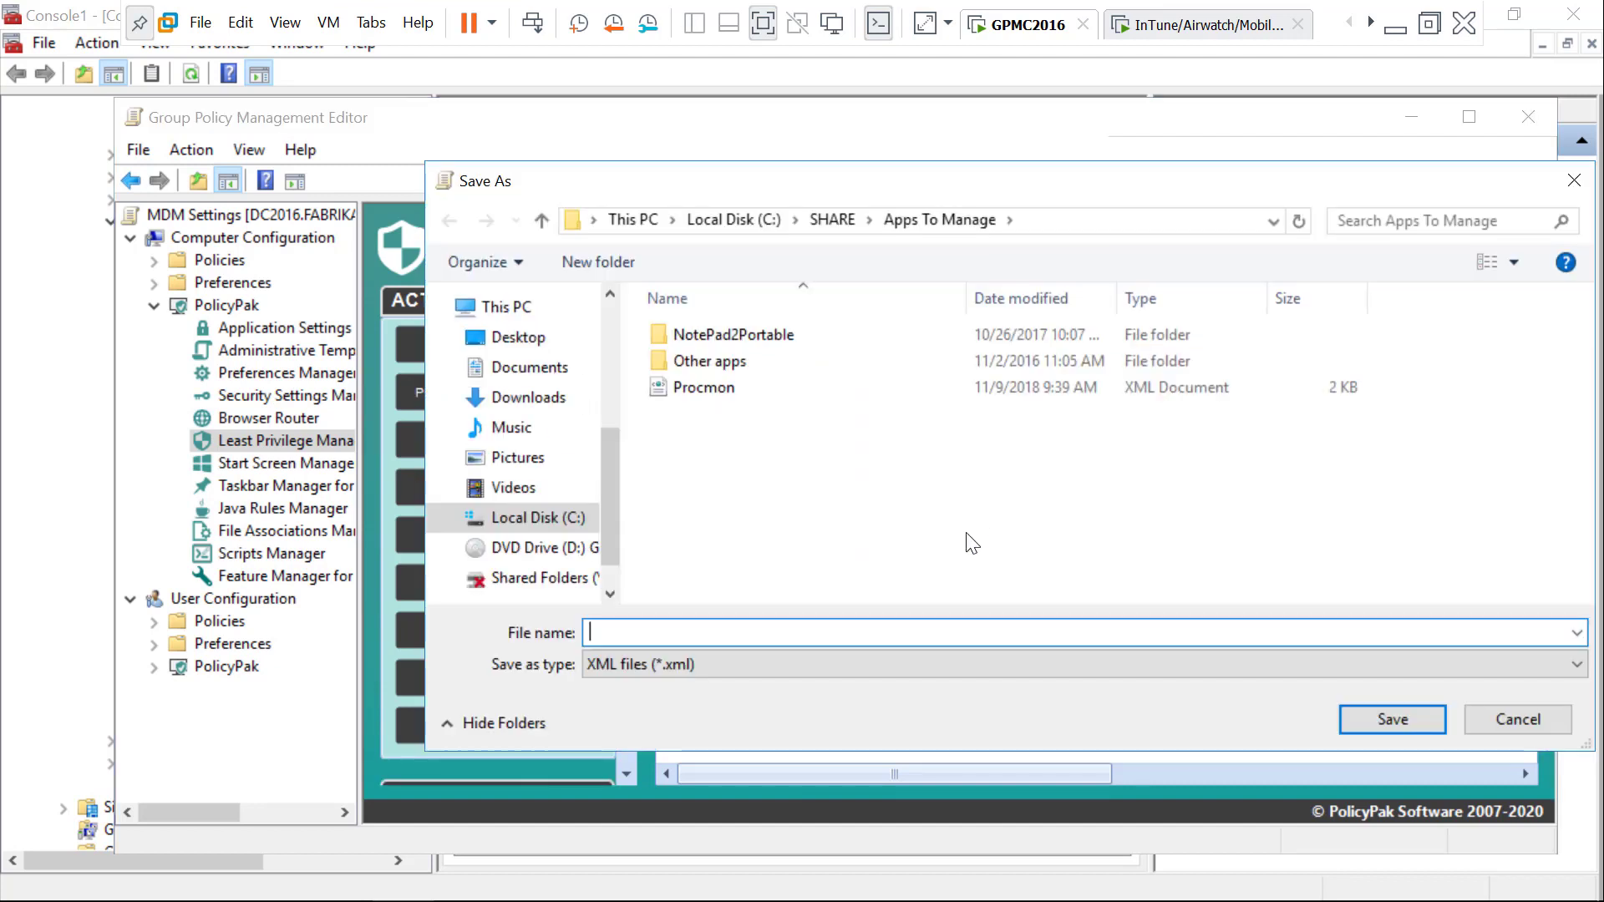
pyautogui.click(584, 331)
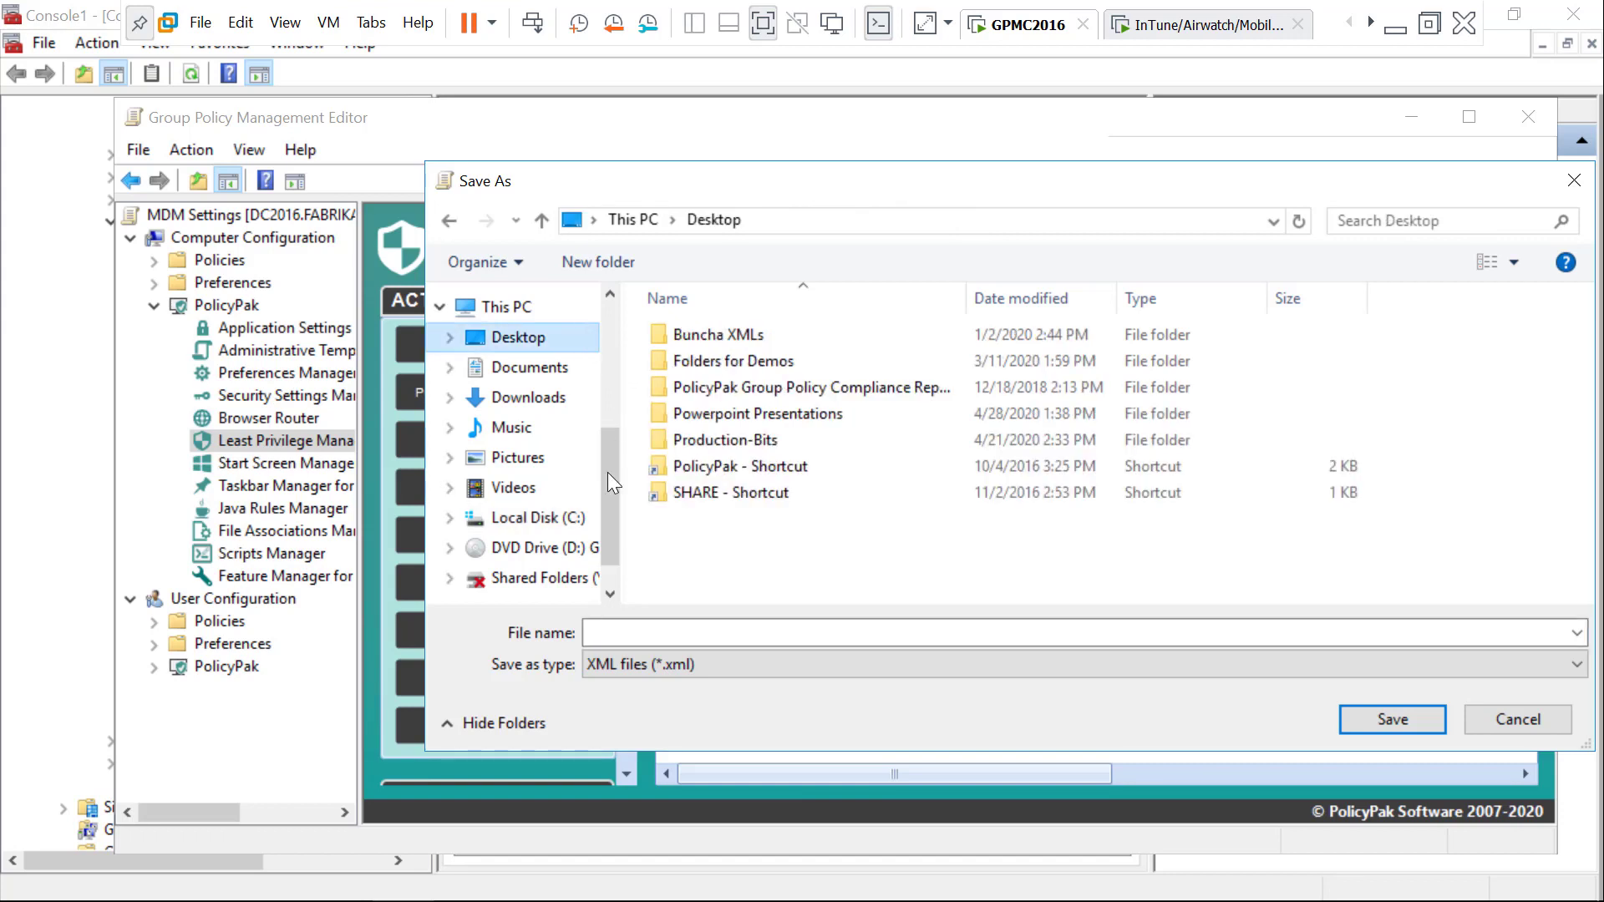
pyautogui.click(691, 638)
pyautogui.write('Elev')
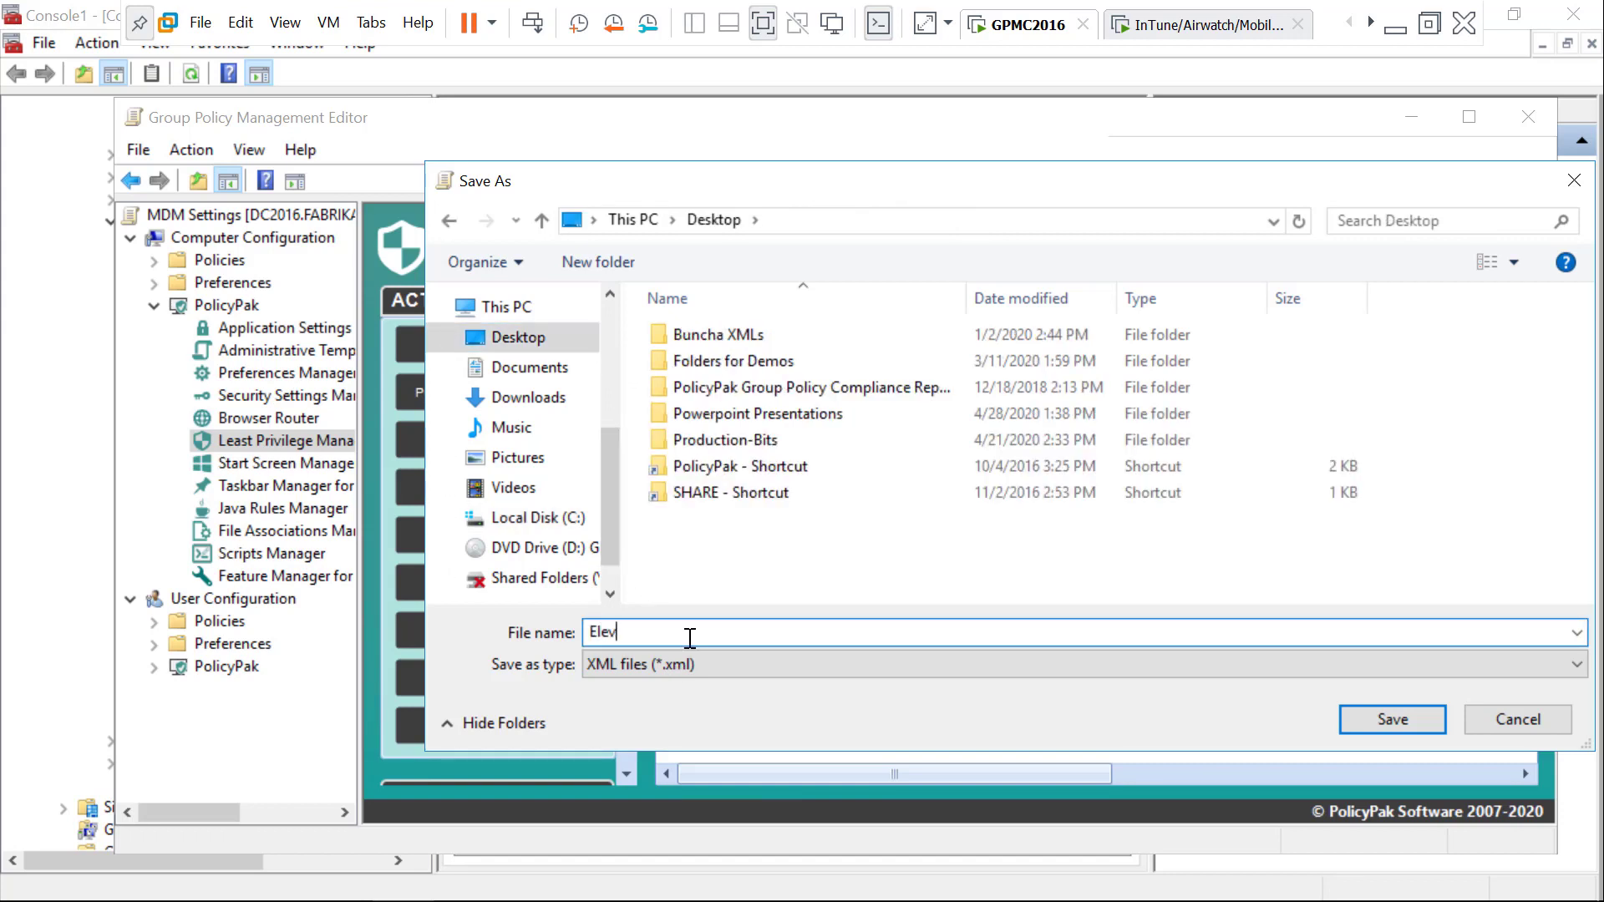
pyautogui.write('ate Reflect')
pyautogui.click(1355, 724)
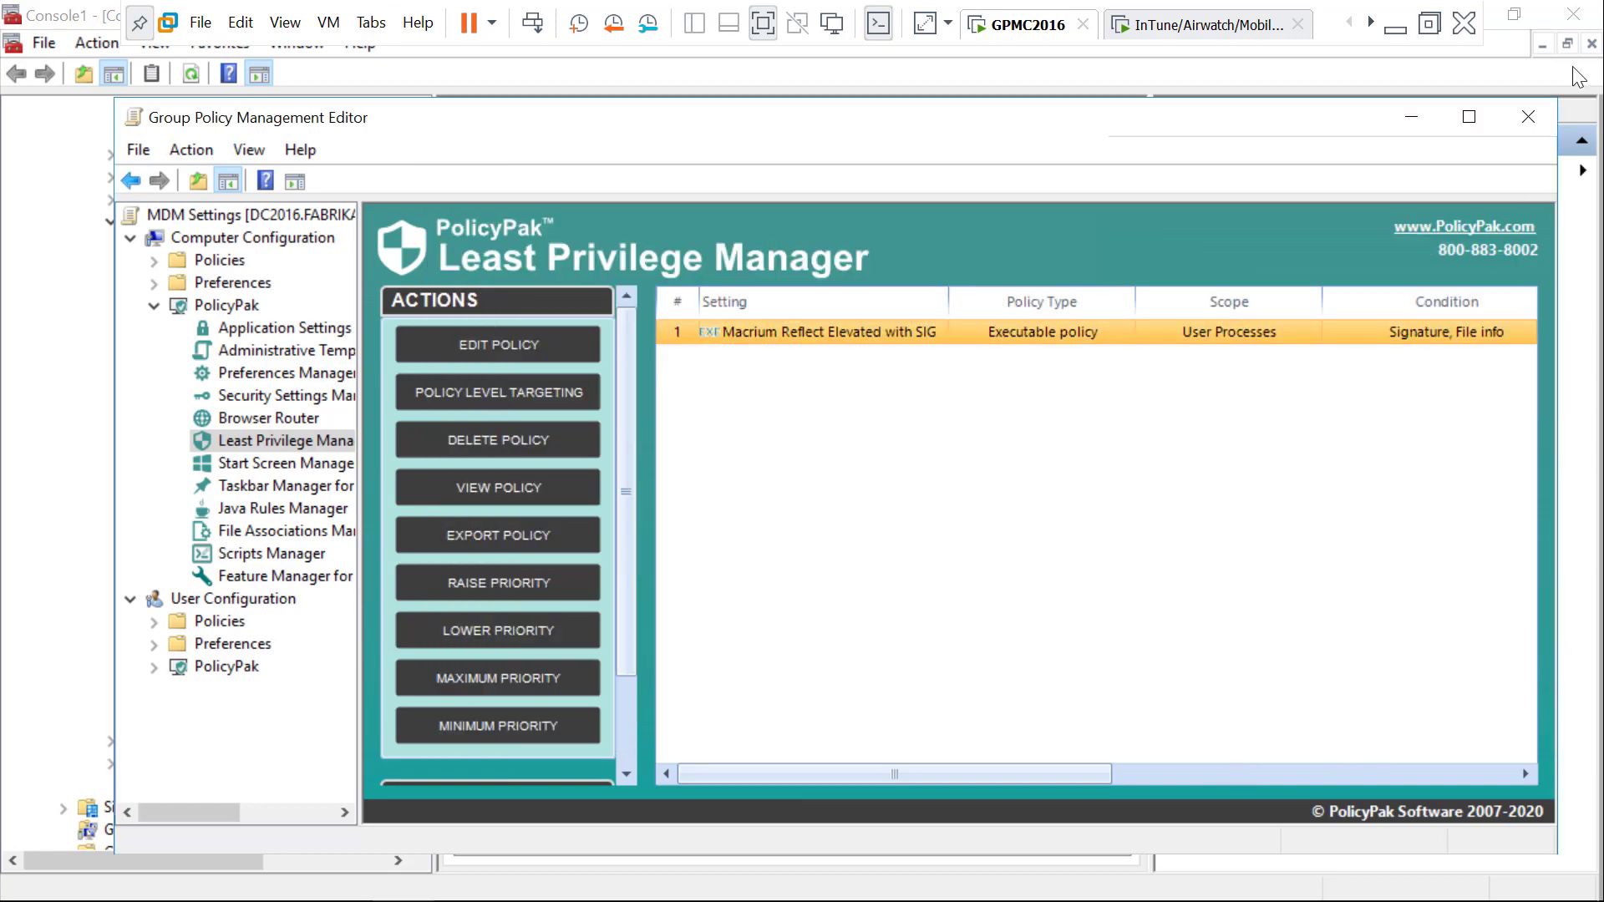
# Close the Group Policy Management Editor and the management console to return to the desktop.
pyautogui.click(1529, 117)
pyautogui.click(1570, 15)
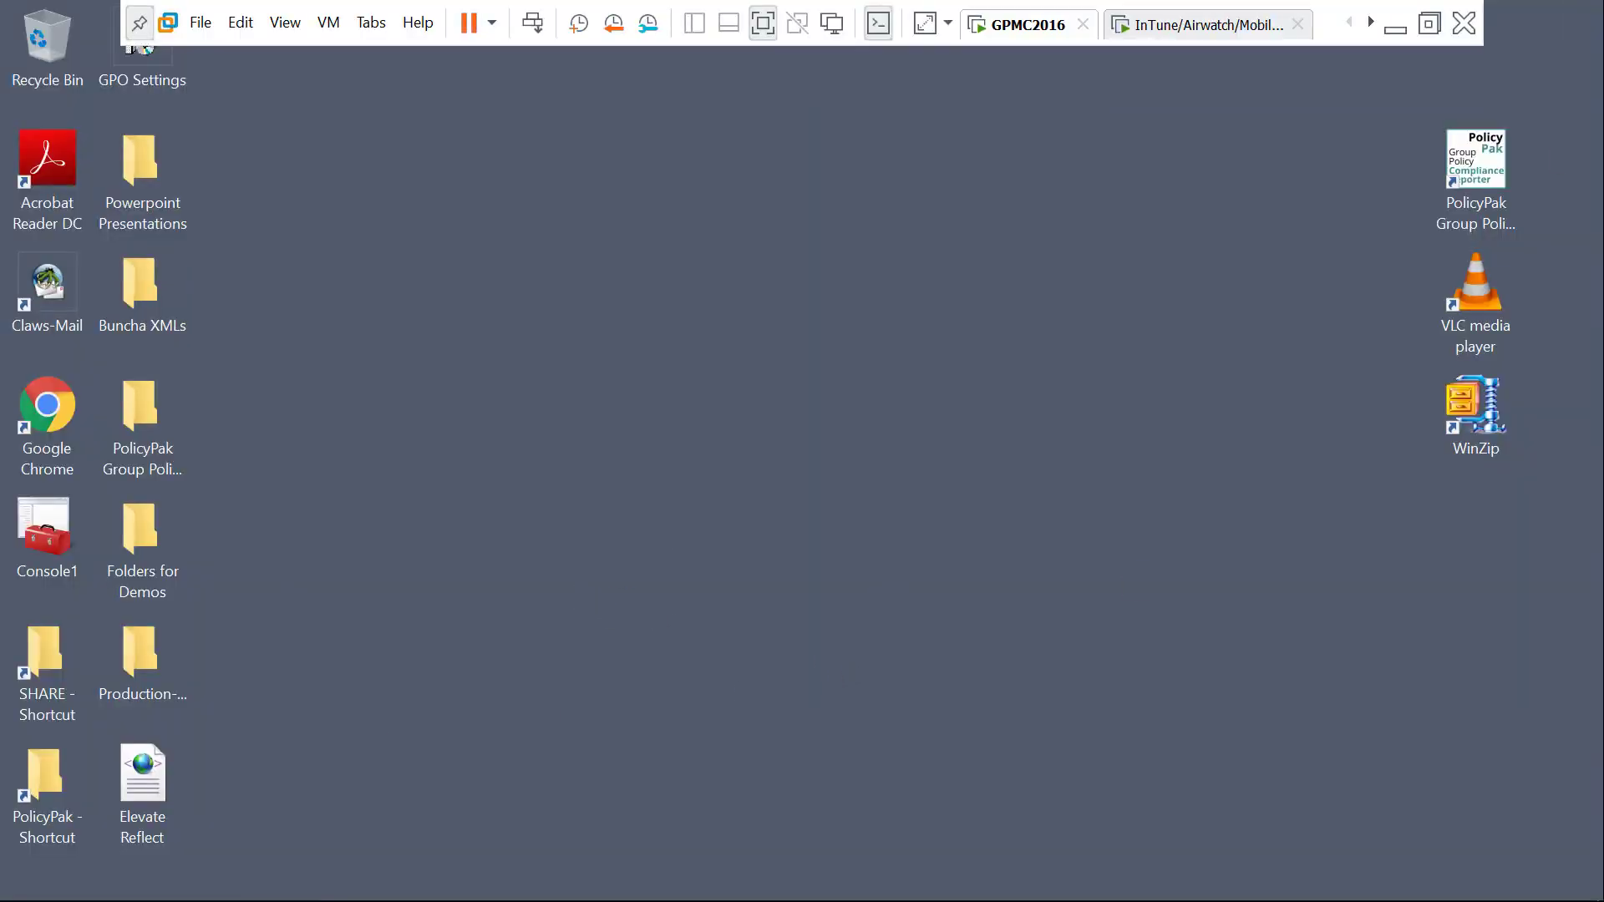
pyautogui.moveTo(151, 894)
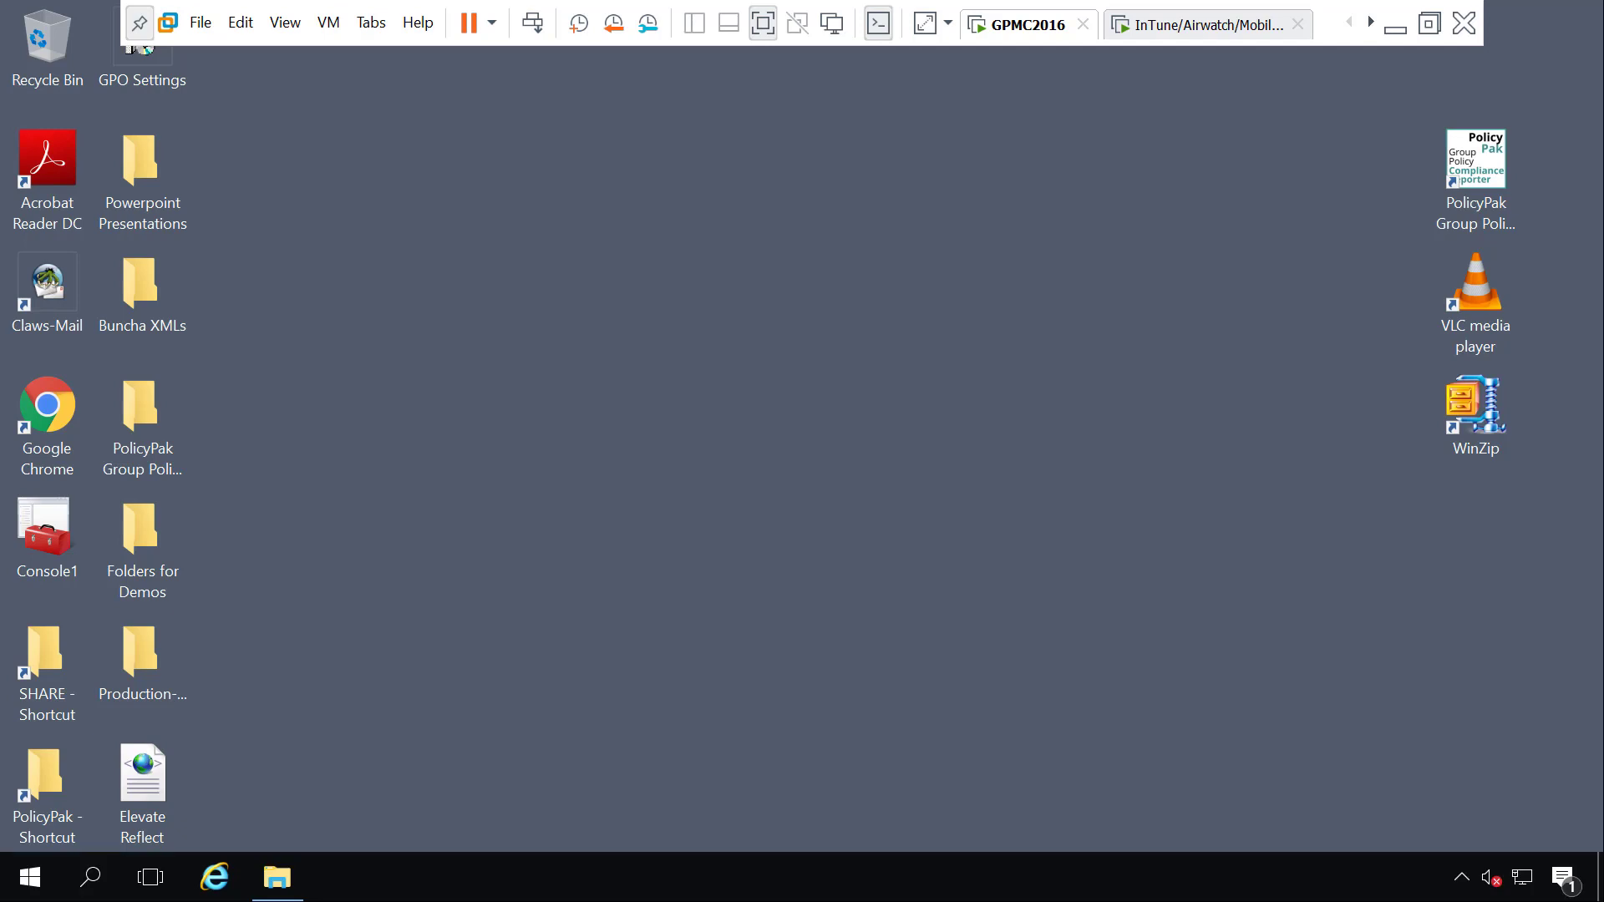
# Open the PolicyPak Exporter Tool and start creating a new MSI installer.
pyautogui.click(39, 894)
pyautogui.scroll(-5, 326, 436)
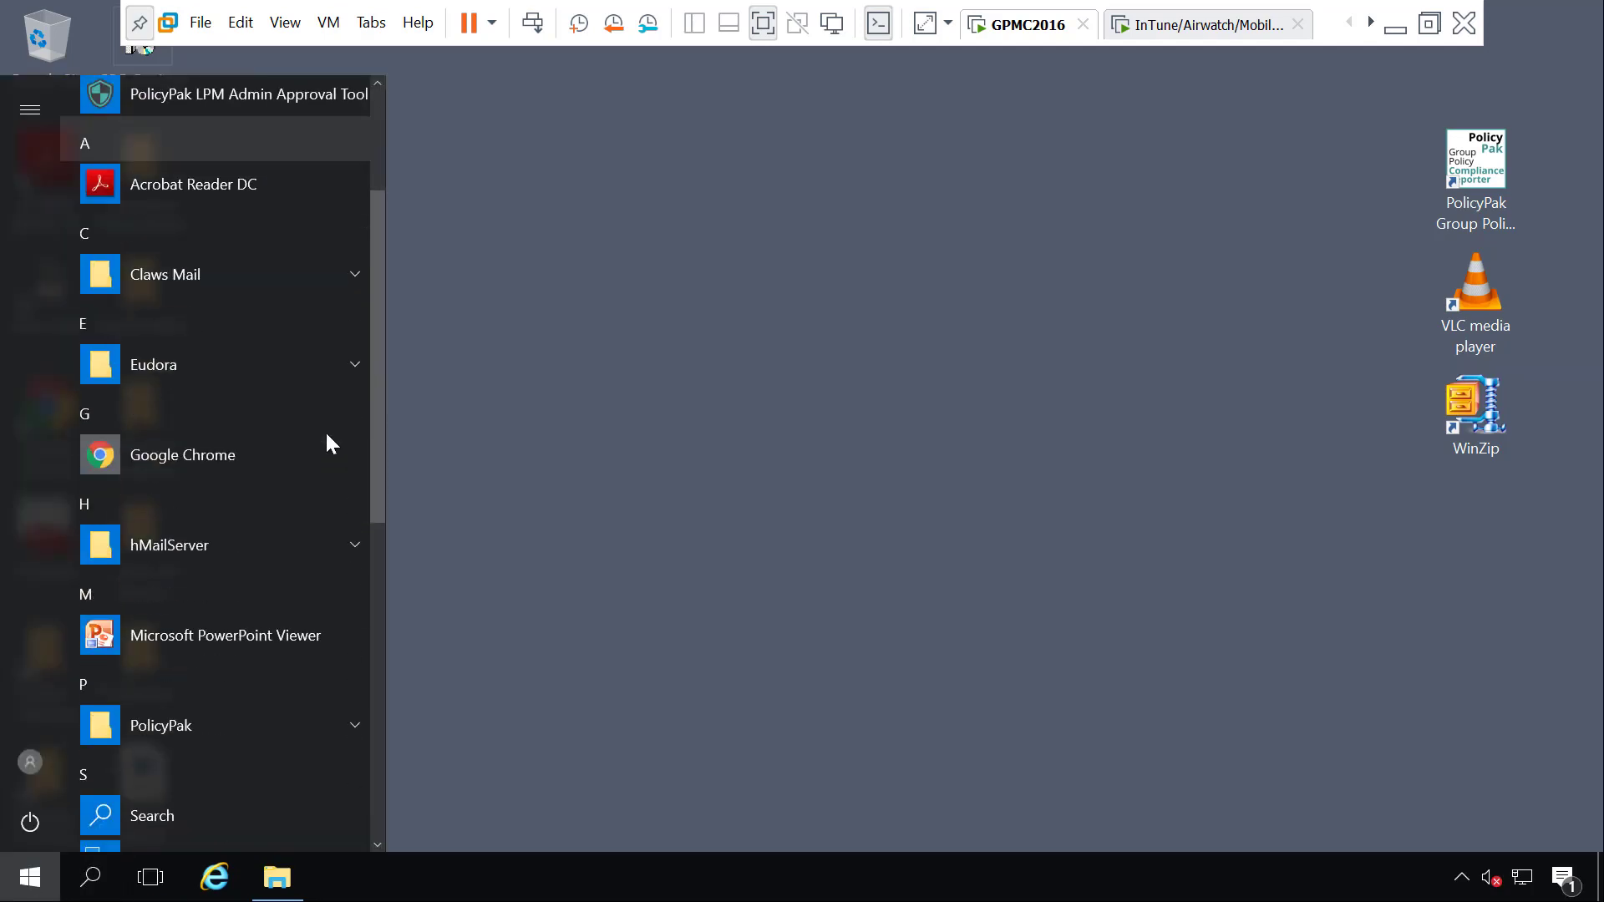
pyautogui.click(326, 436)
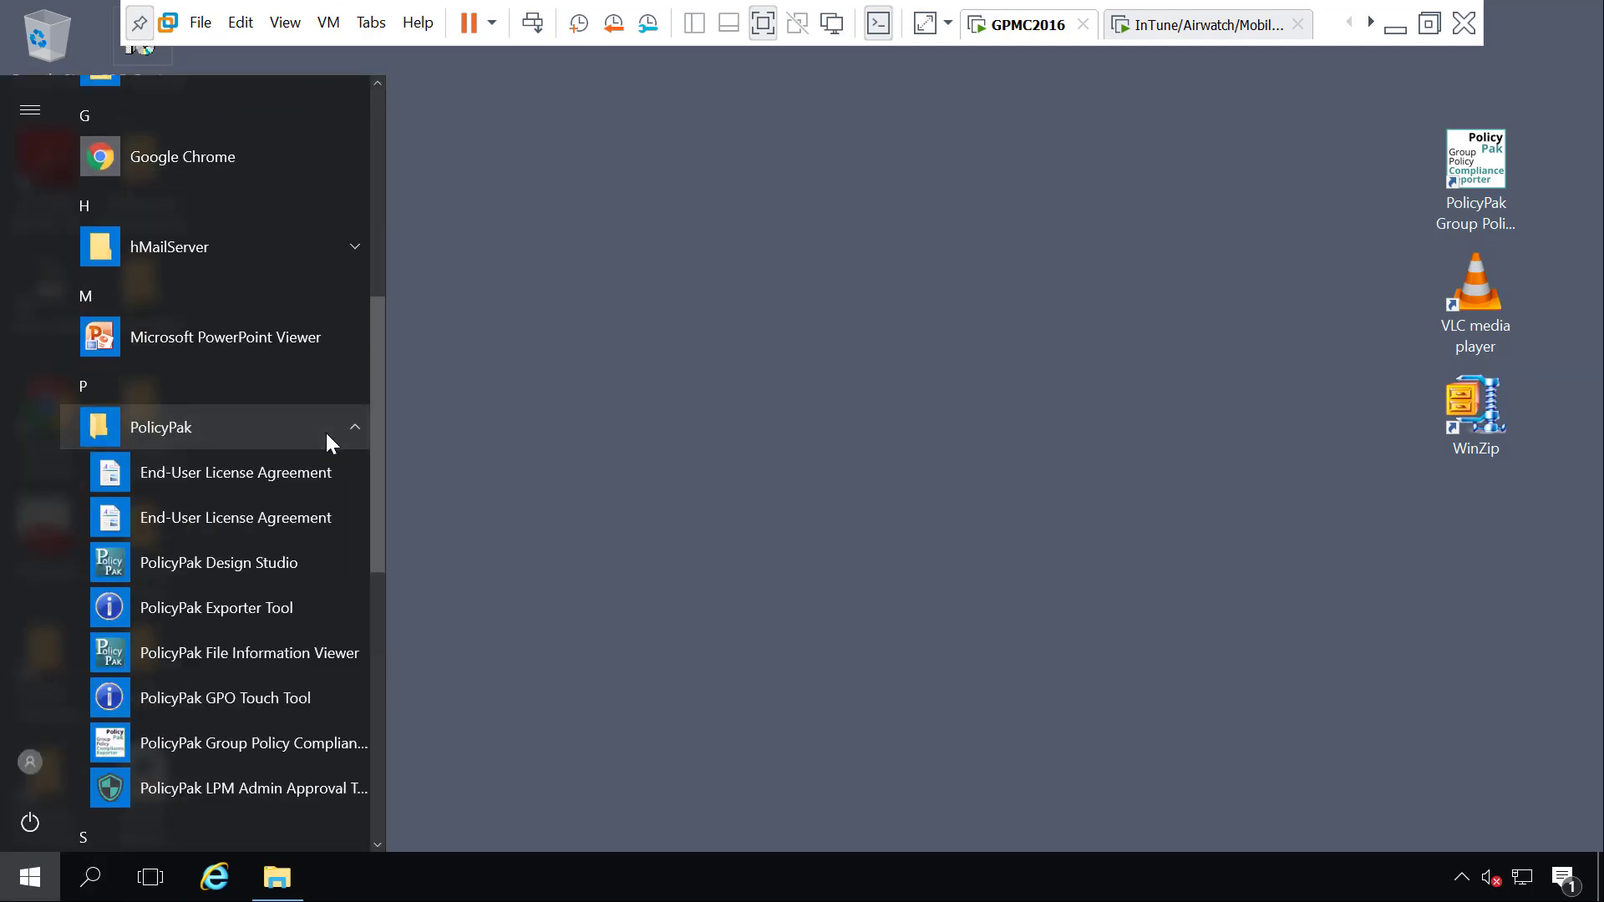
pyautogui.click(293, 608)
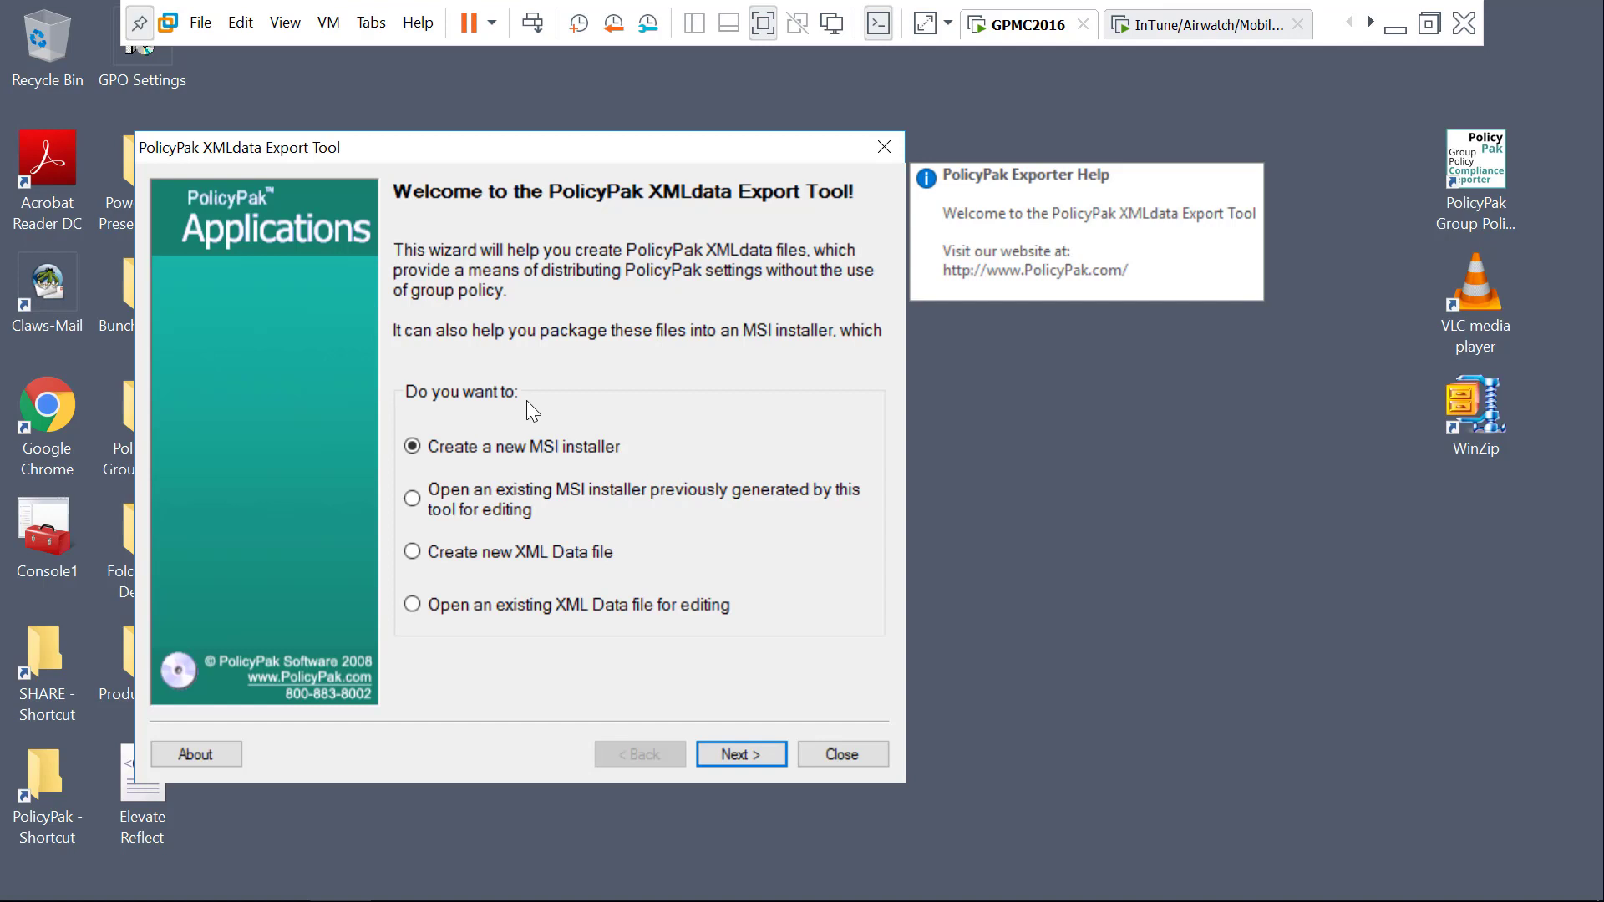
pyautogui.click(741, 754)
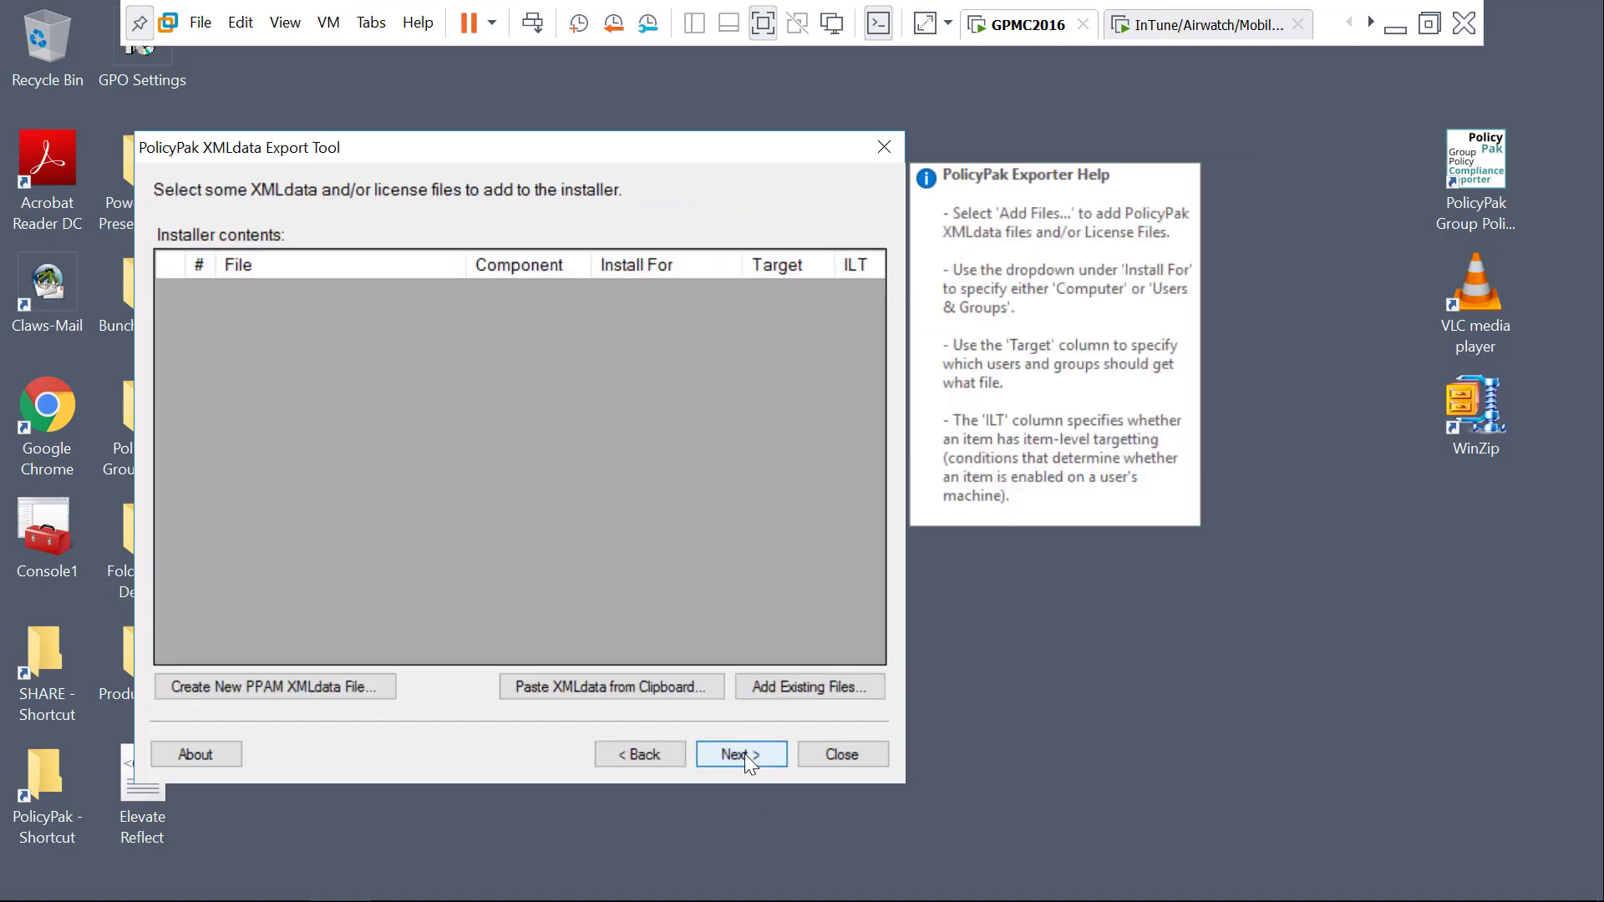
# Add the existing Elevate Reflect XML file from the Desktop to the installer contents and continue to the installer properties.
pyautogui.click(803, 677)
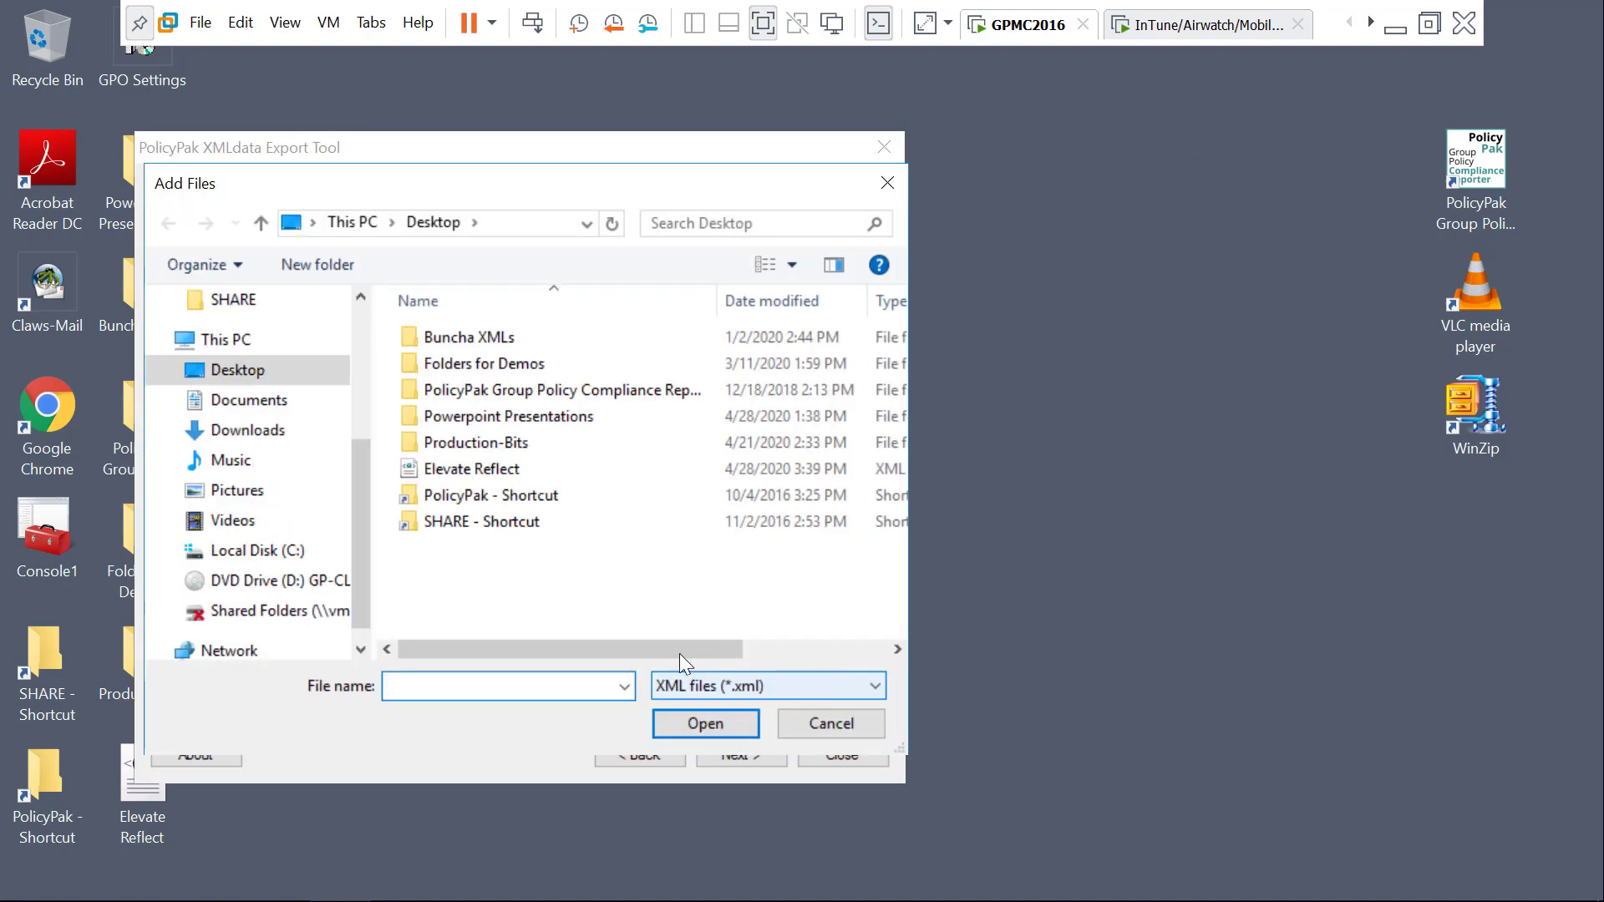
pyautogui.doubleClick(452, 468)
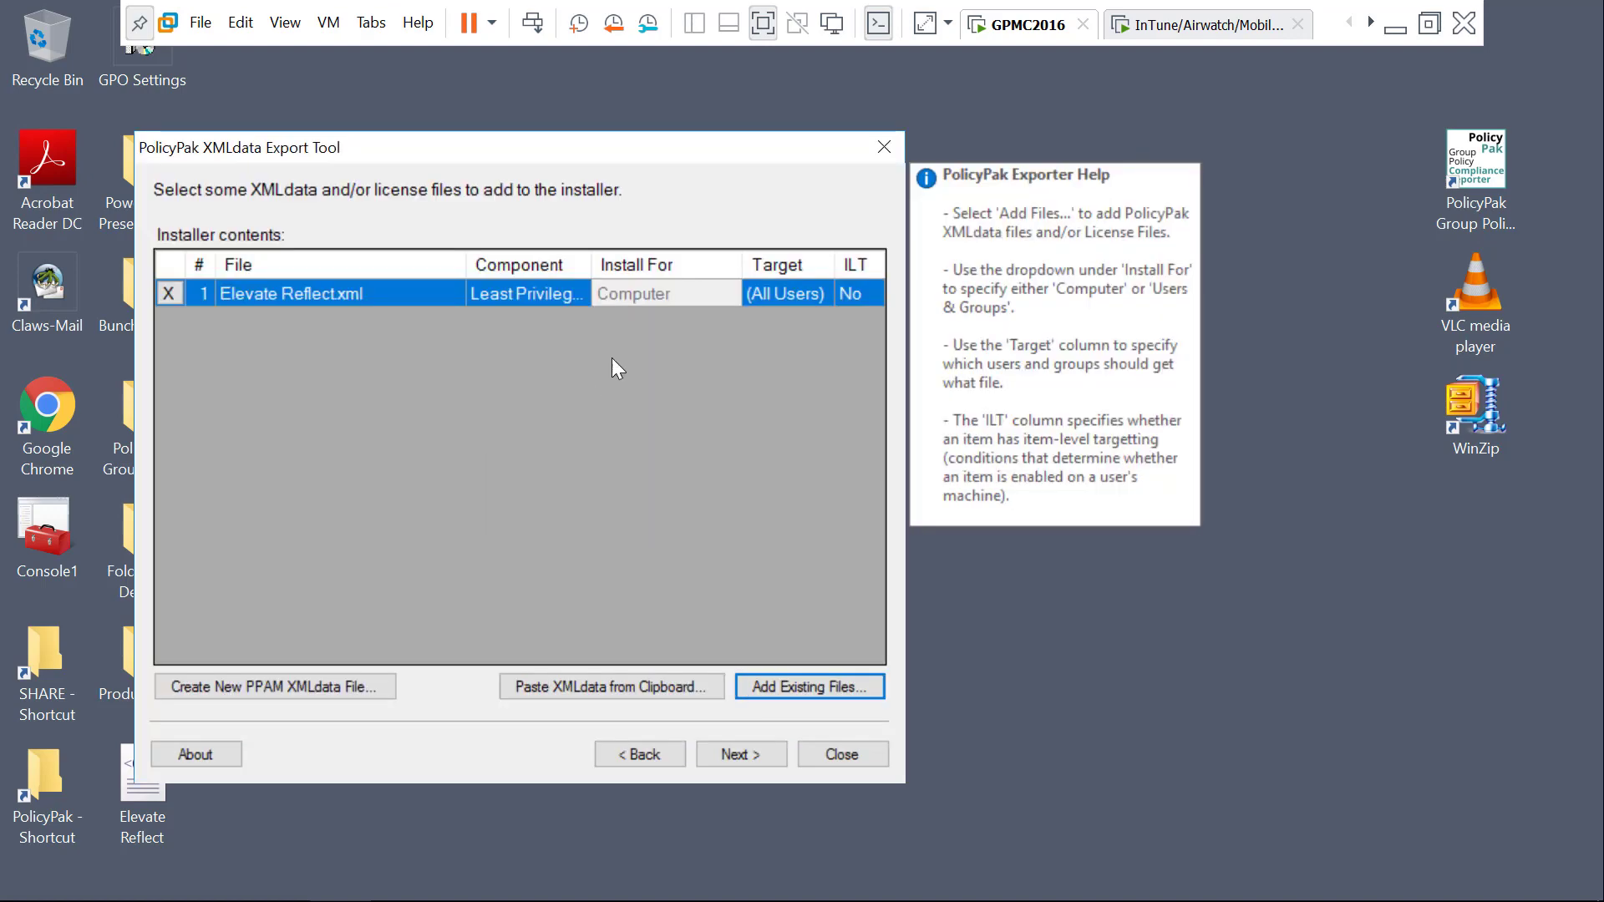
pyautogui.click(738, 749)
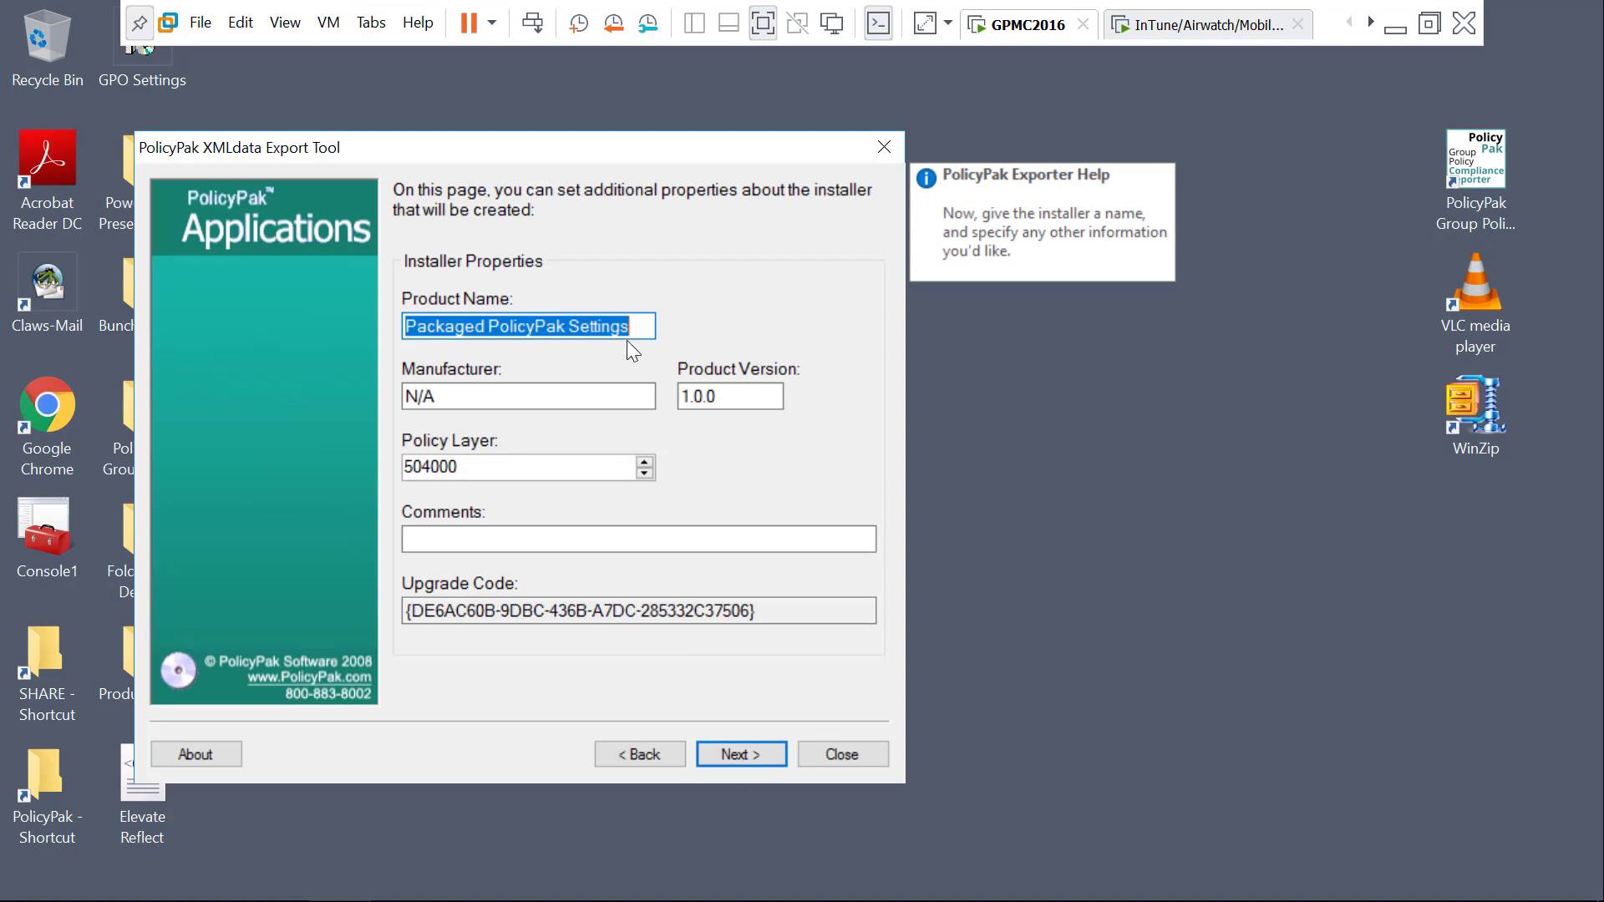
# Set the installer's product name to "Elevate Reflect" and its manufacturer to "PolicyPak".
pyautogui.write('Elevate ')
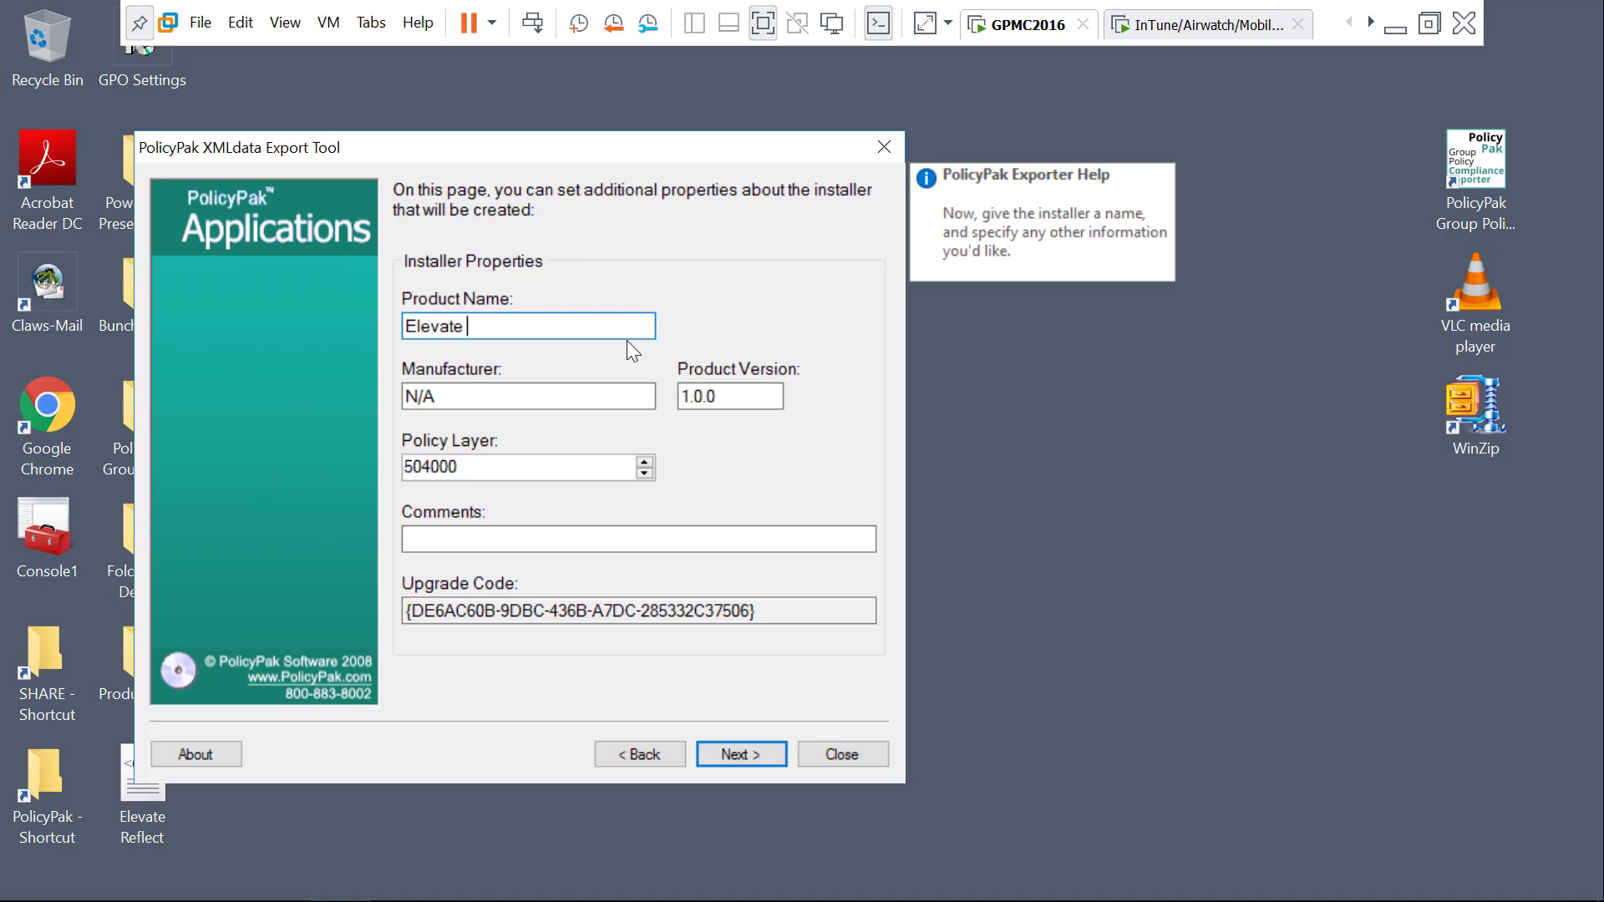
pyautogui.write('Reflect')
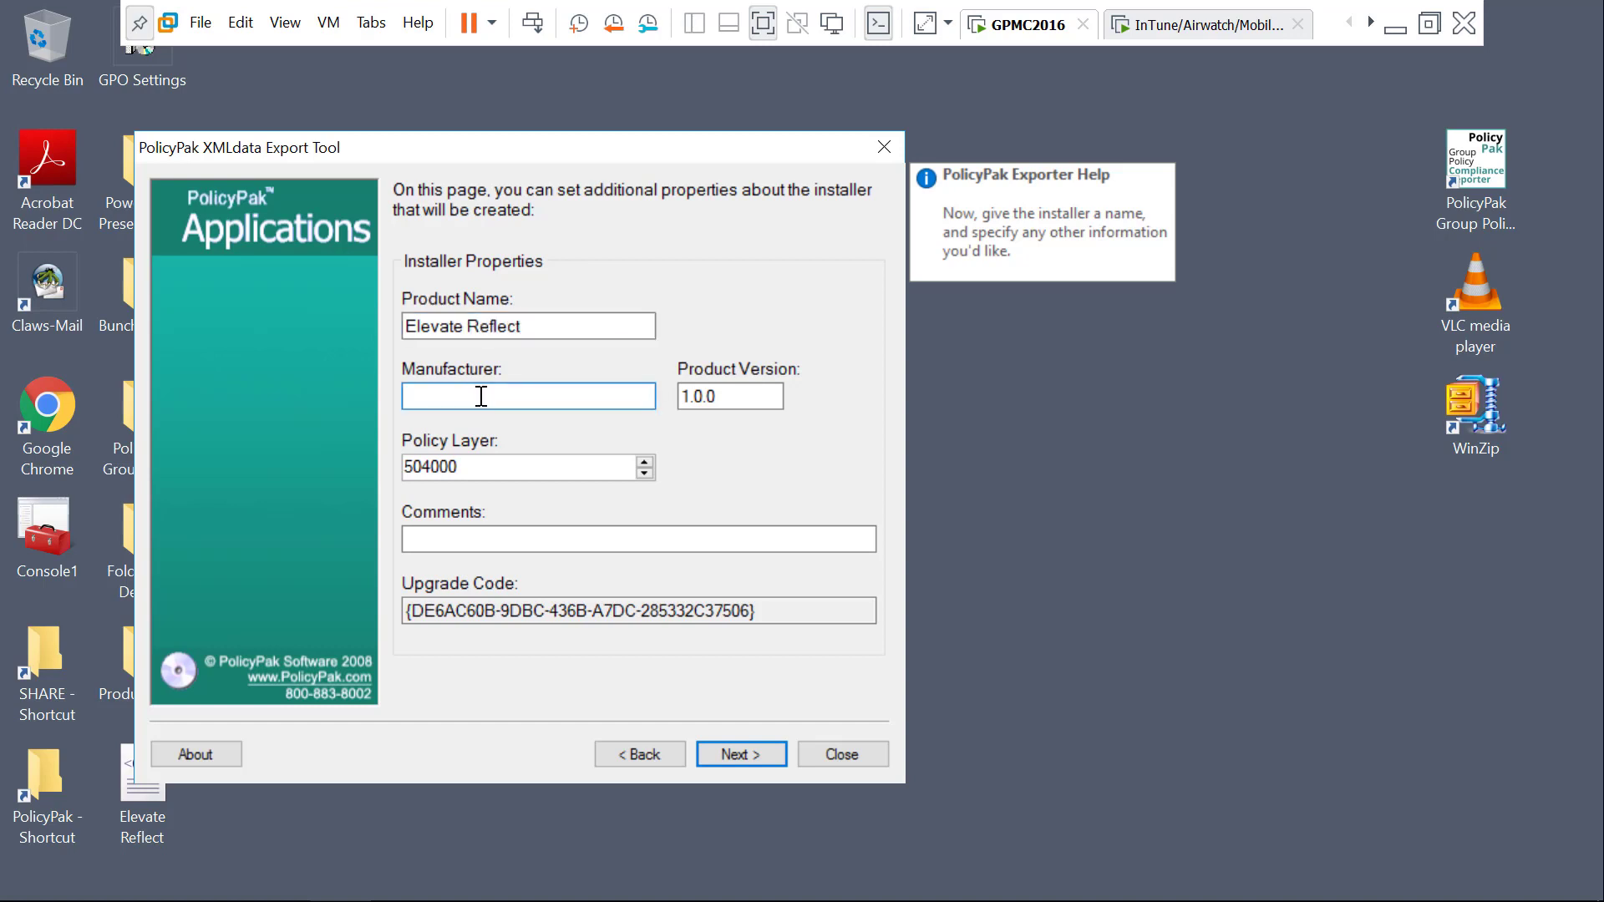
pyautogui.write('PolicyPak')
pyautogui.click(769, 750)
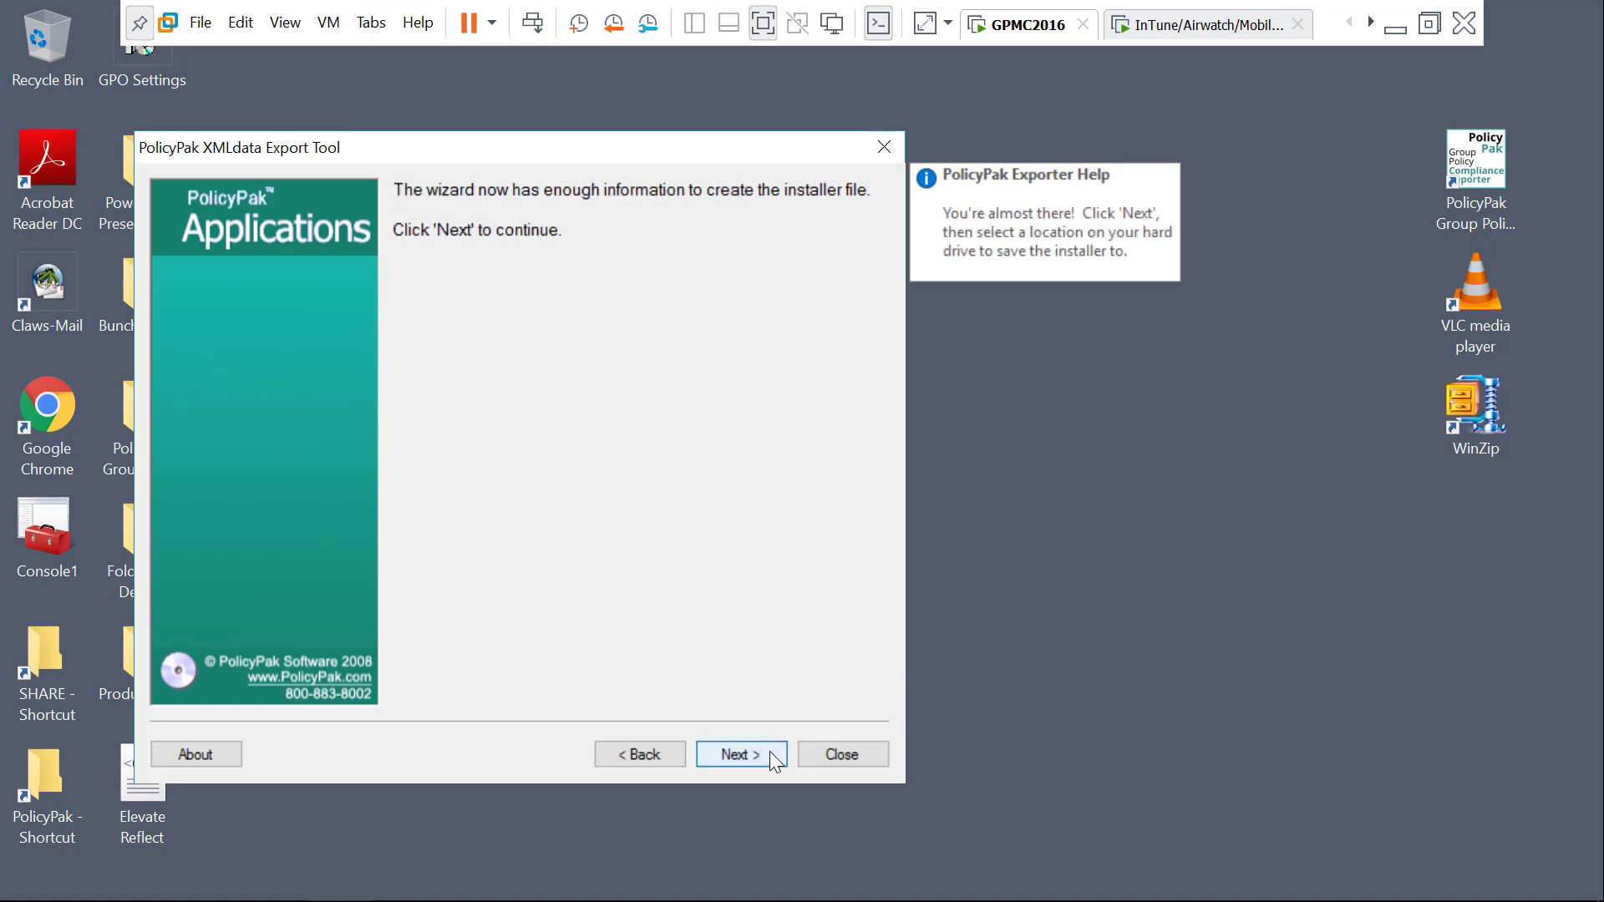
# Save the MSI installer on the Desktop as "Exported GPOs" and close the export wizard.
pyautogui.click(770, 750)
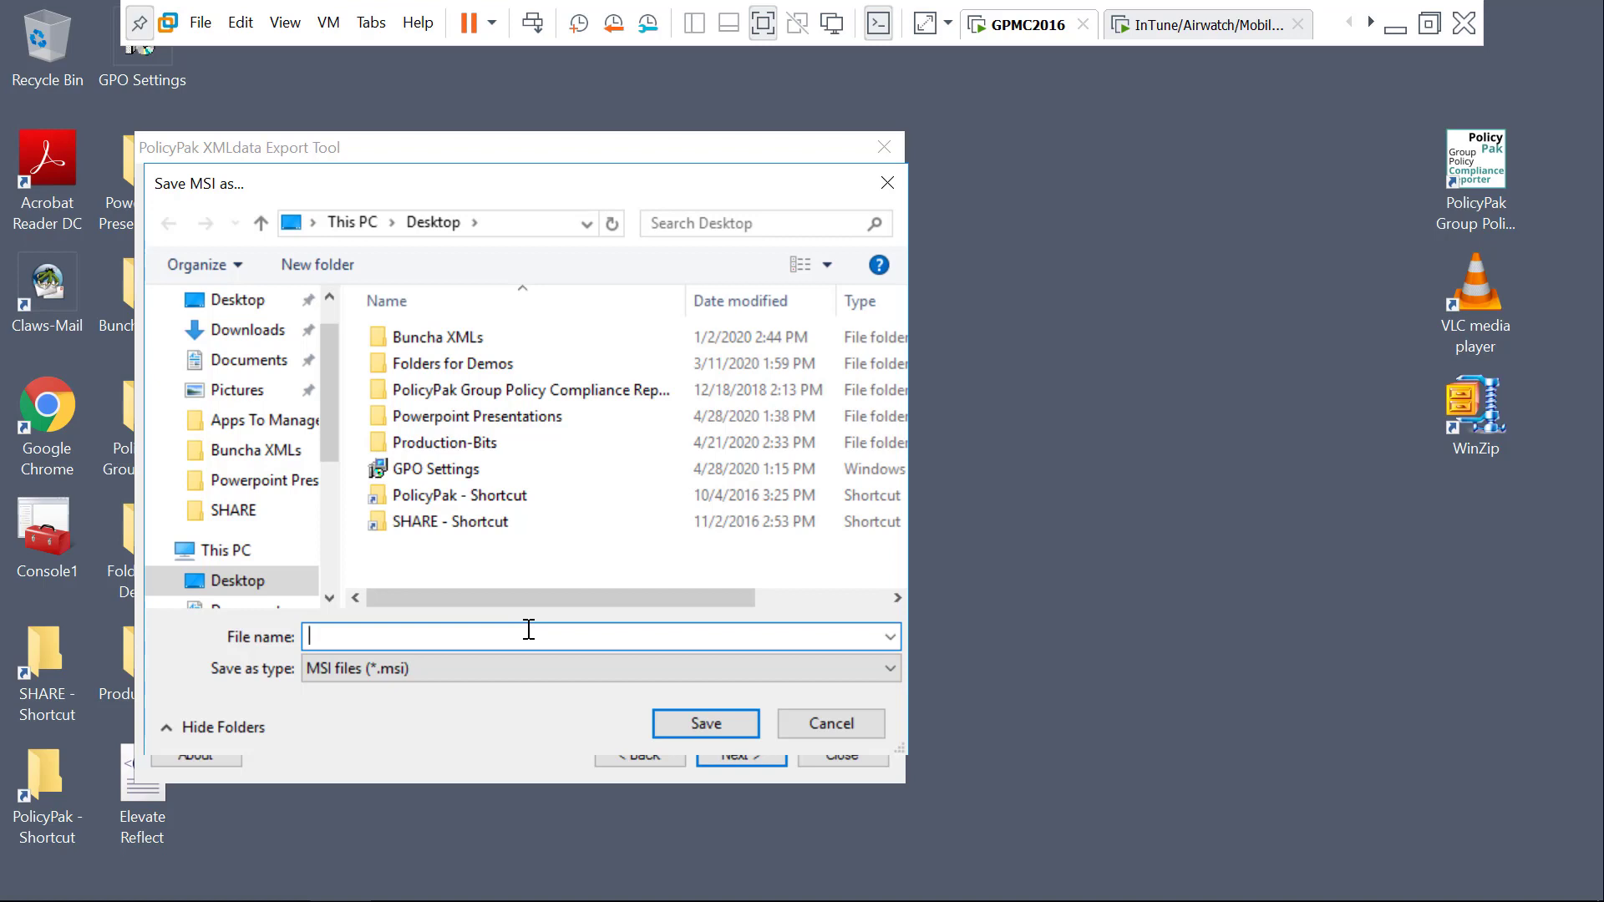
pyautogui.write('Exported GPOs')
pyautogui.click(725, 732)
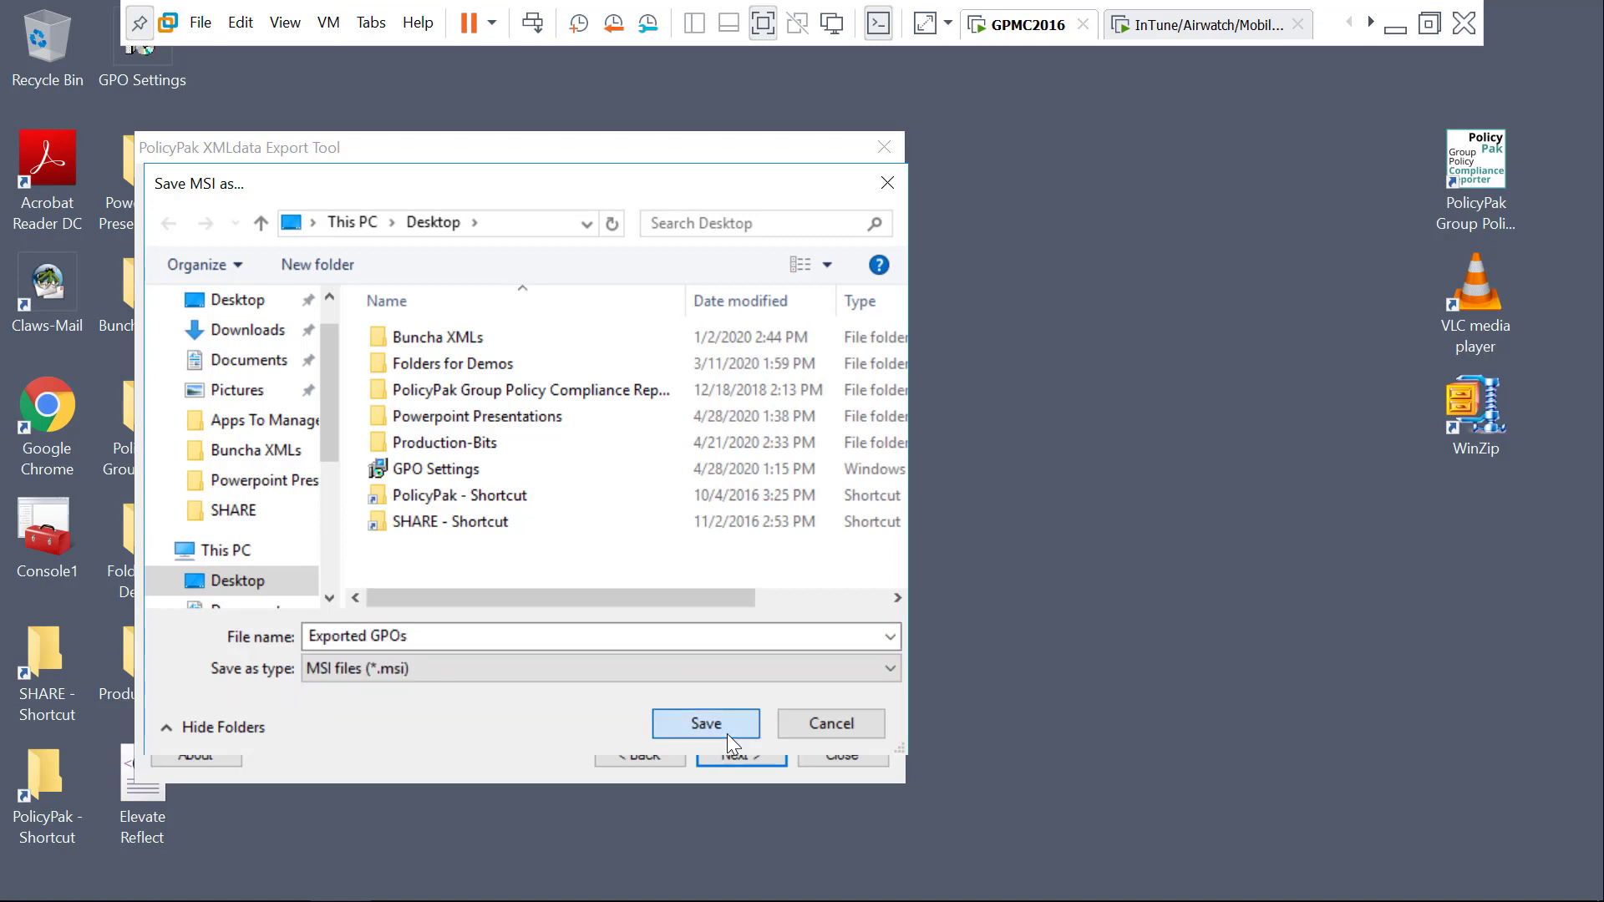
pyautogui.click(877, 755)
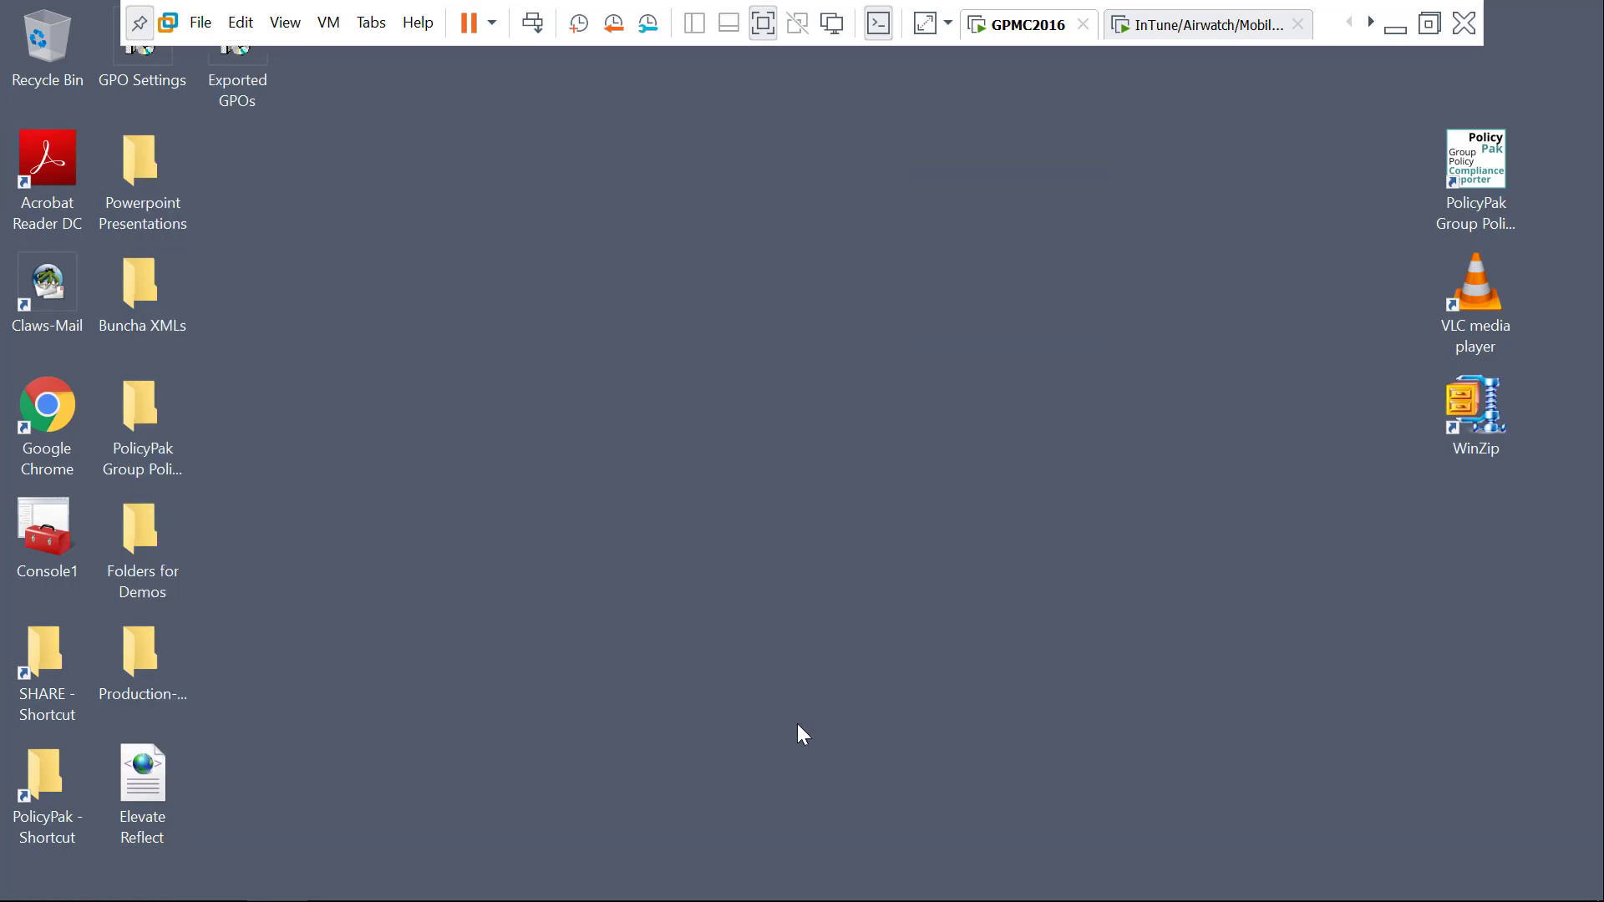
# Move the Exported GPOs installer icon to an open area of the desktop.
pyautogui.moveTo(241, 94); pyautogui.dragTo(238, 300)
pyautogui.click(395, 259)
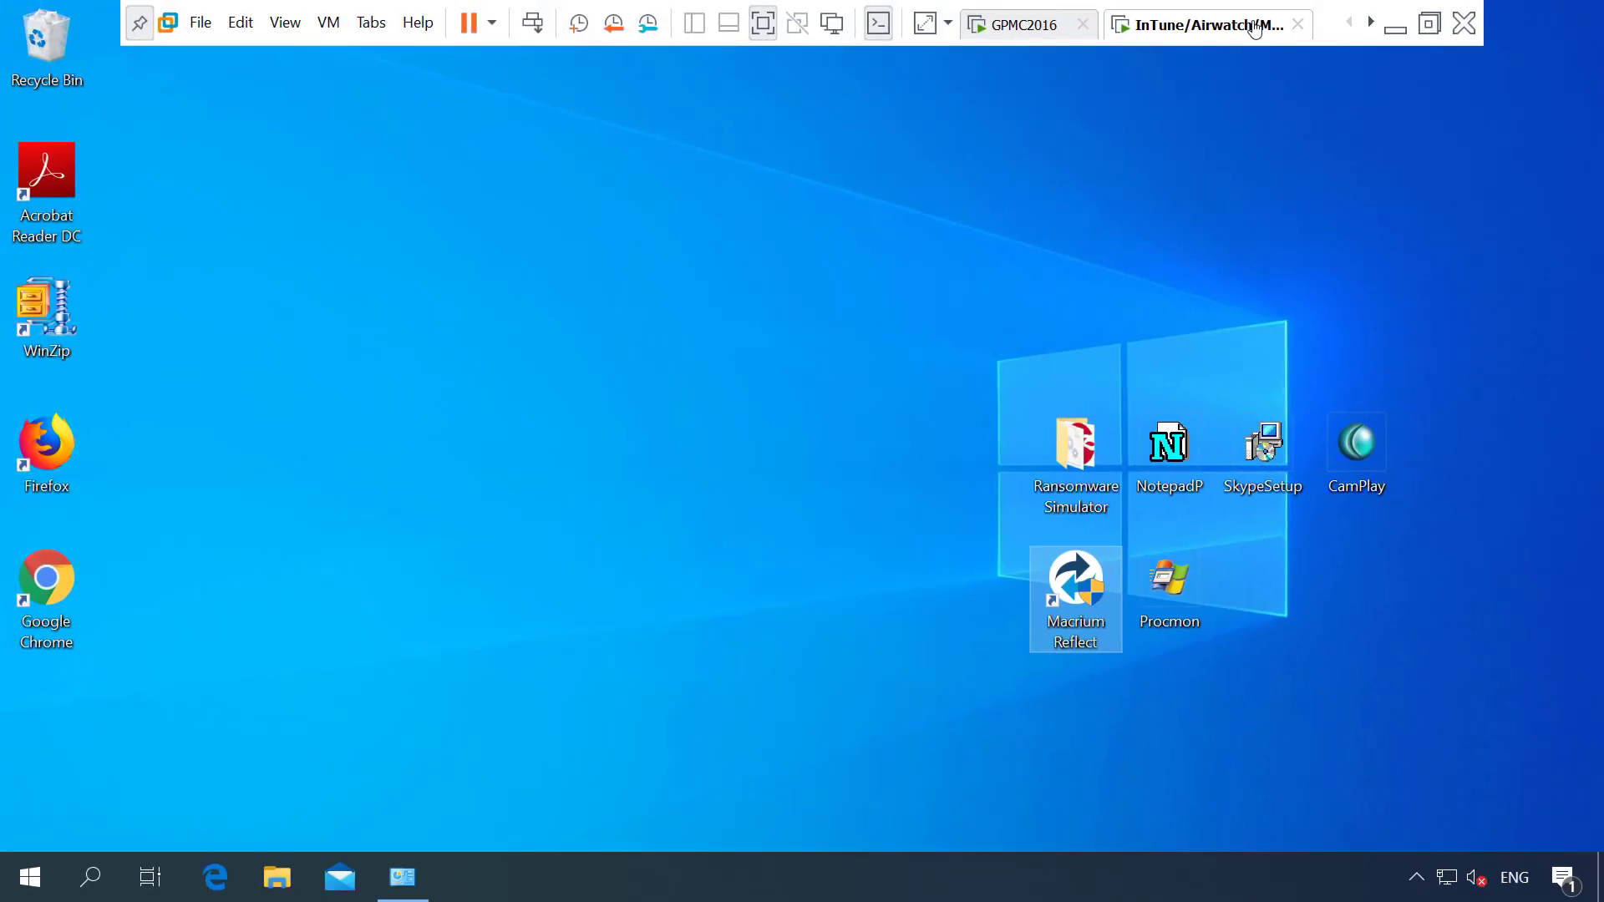
# Switch to the InTune/Airwatch virtual machine and review its installed PolicyPak components in Programs and Features.
pyautogui.click(410, 886)
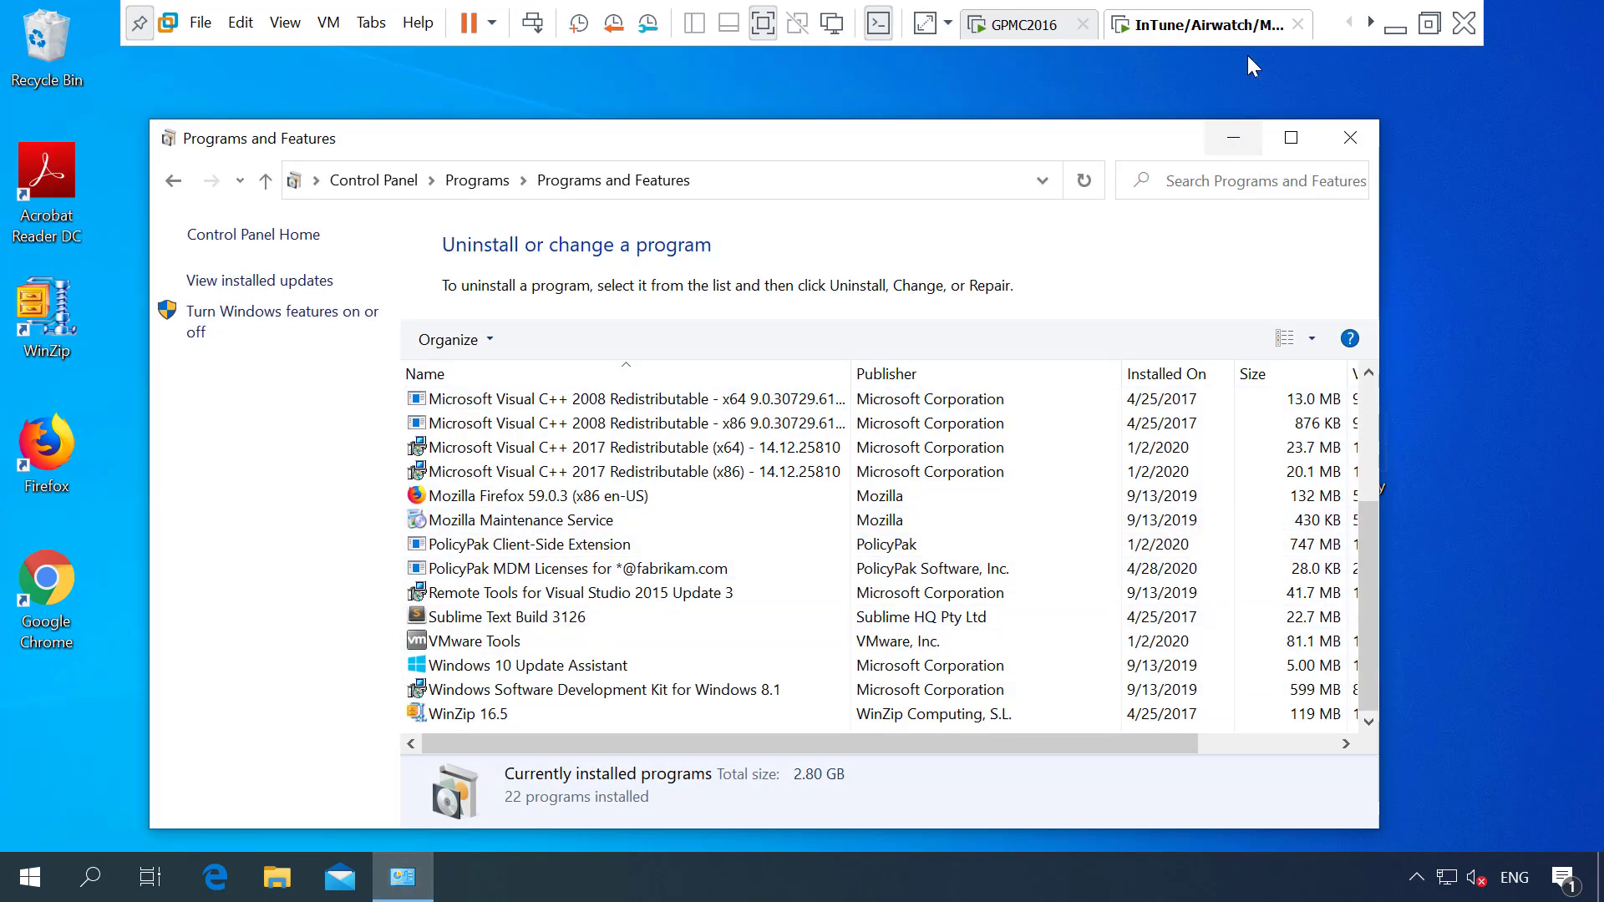
pyautogui.click(1019, 40)
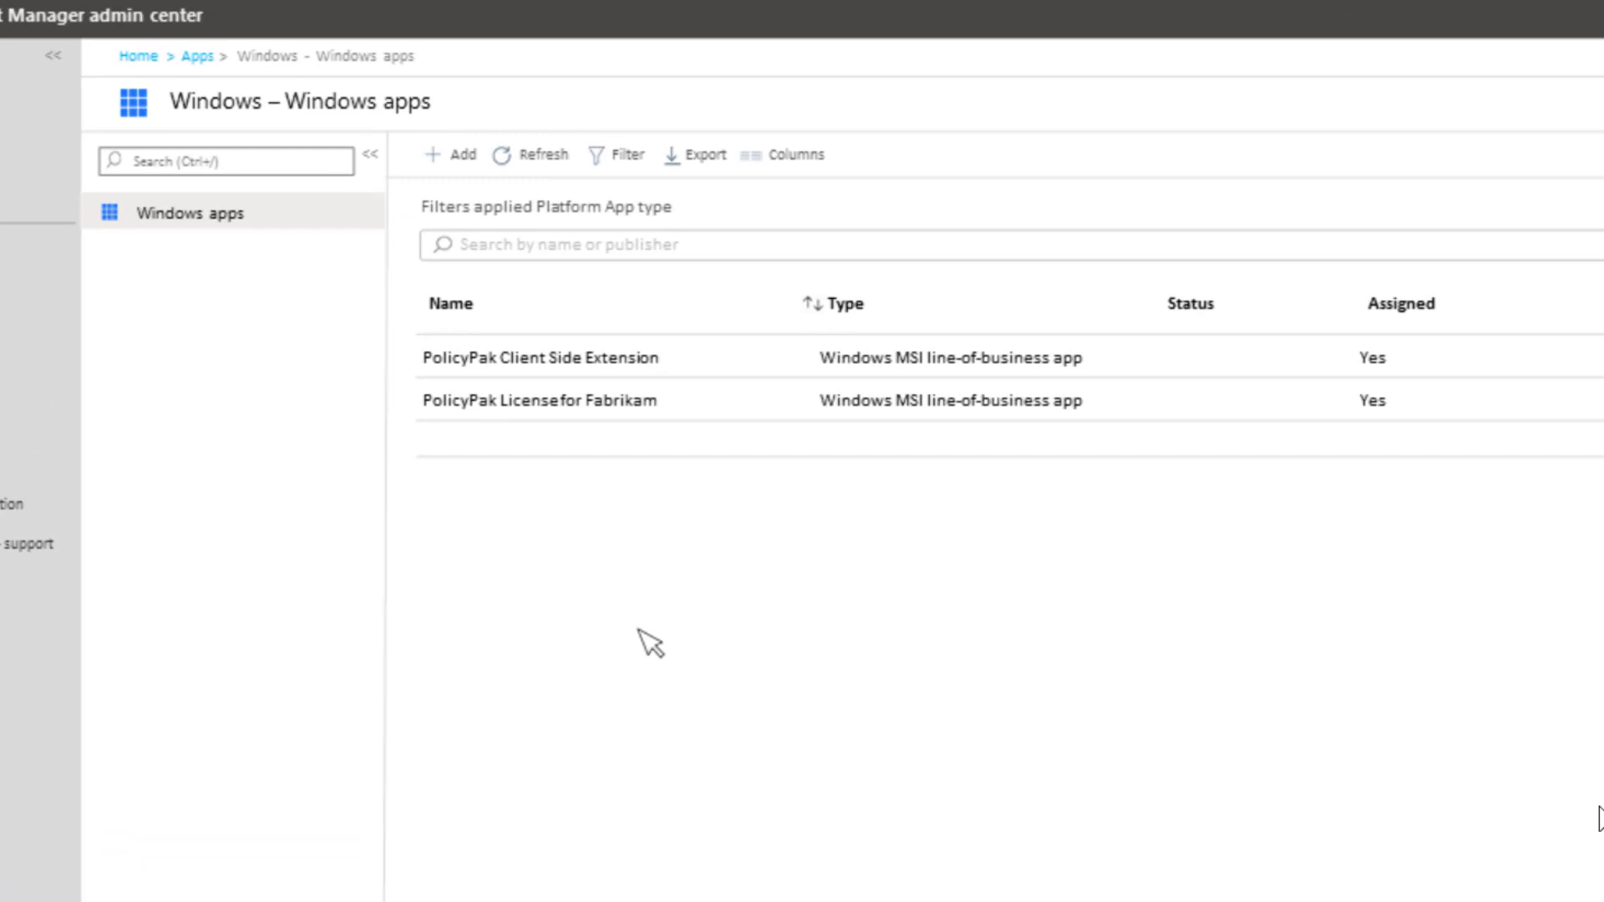
# In the Endpoint Manager admin center, add a Windows app using the Exported GPOs MSI file from the Desktop.
pyautogui.click(442, 158)
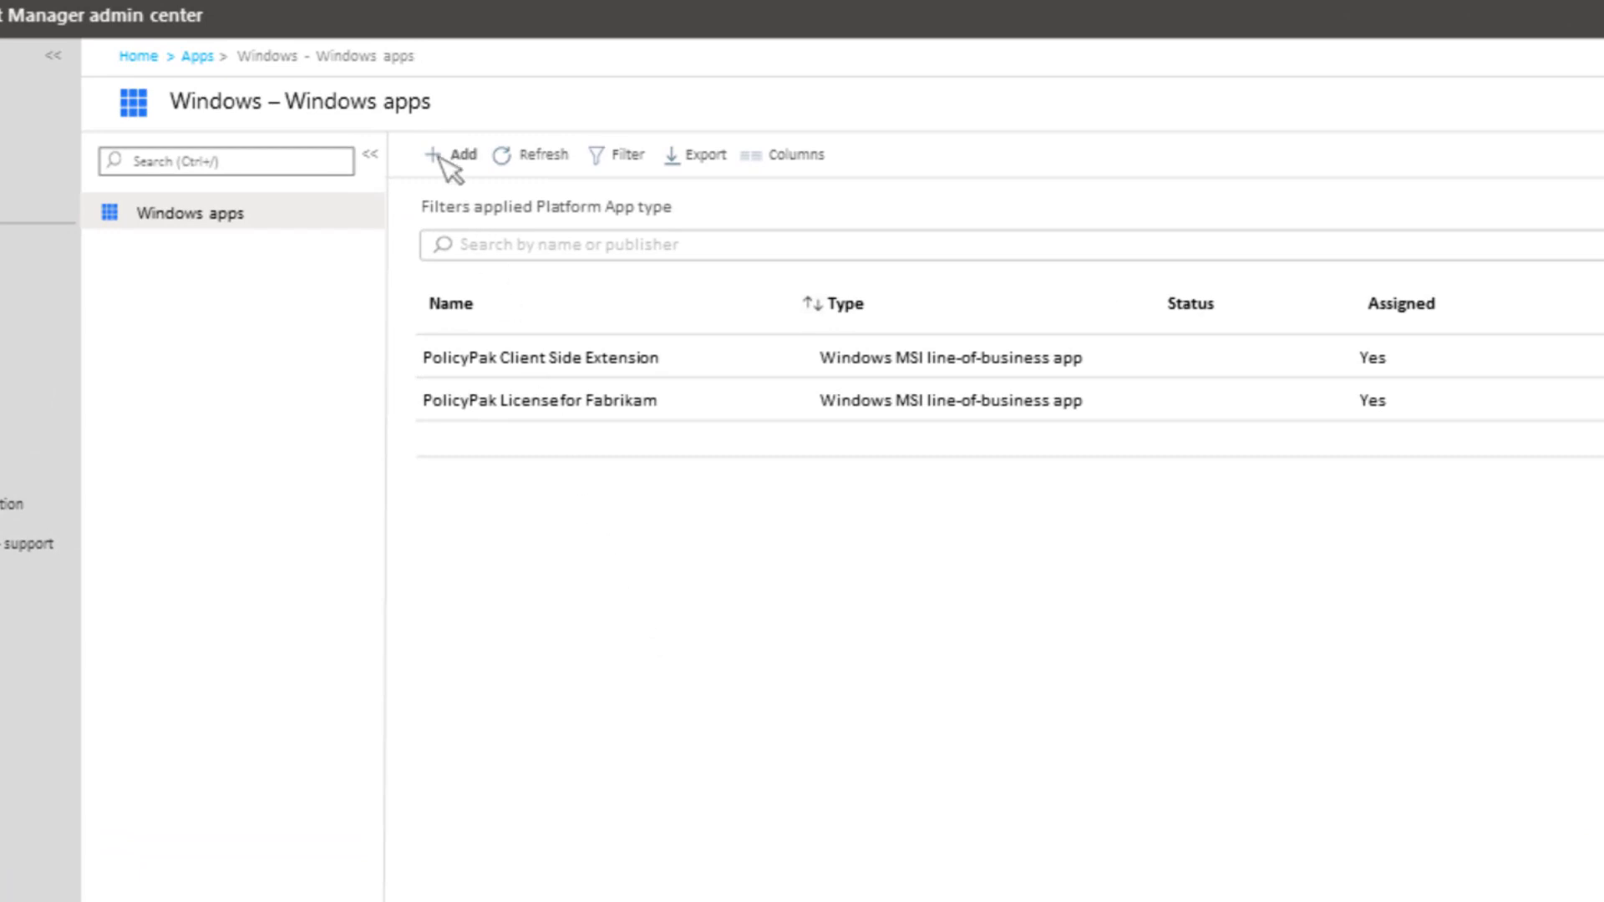
pyautogui.click(720, 372)
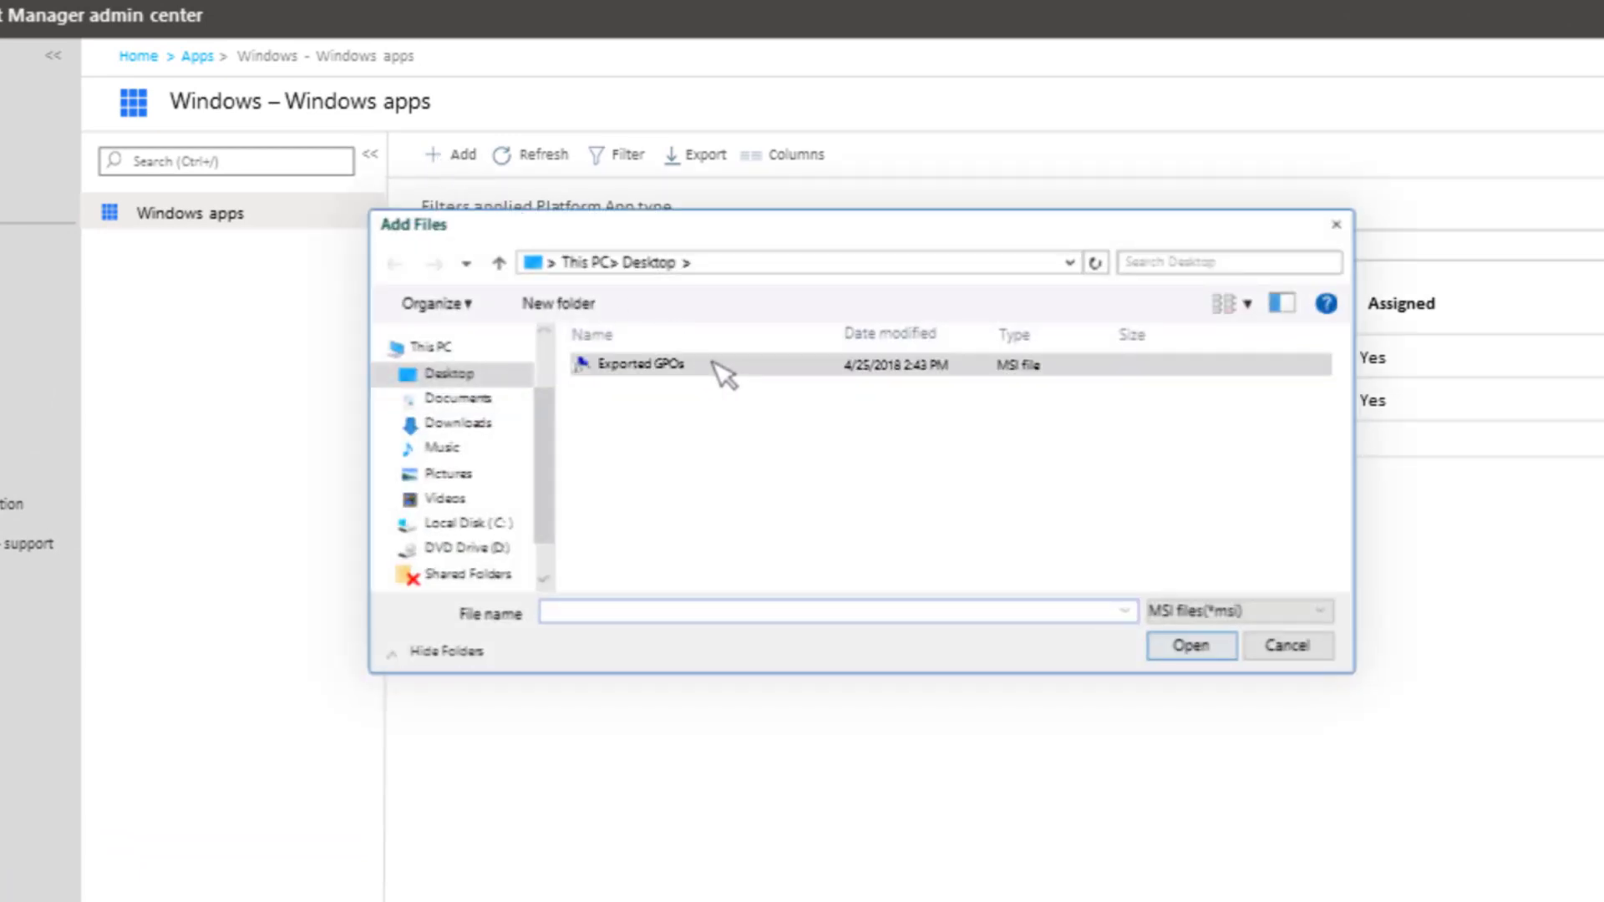
pyautogui.click(1191, 646)
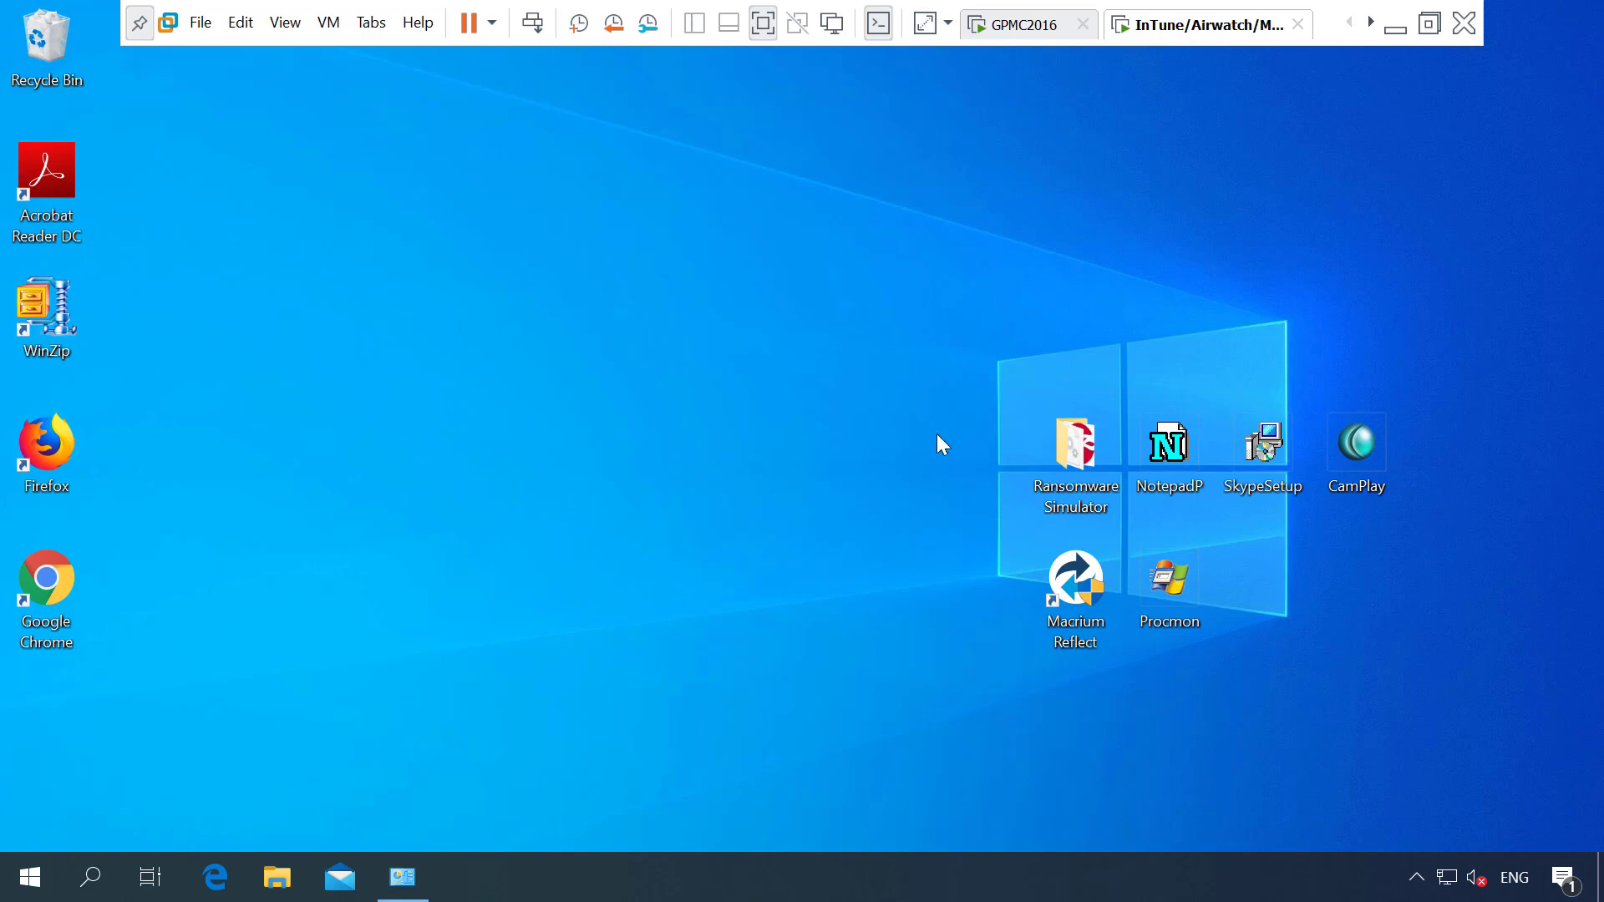
# Launch Macrium Reflect on the MDM-managed Windows 10 computer to test the elevation rule.
pyautogui.doubleClick(1078, 585)
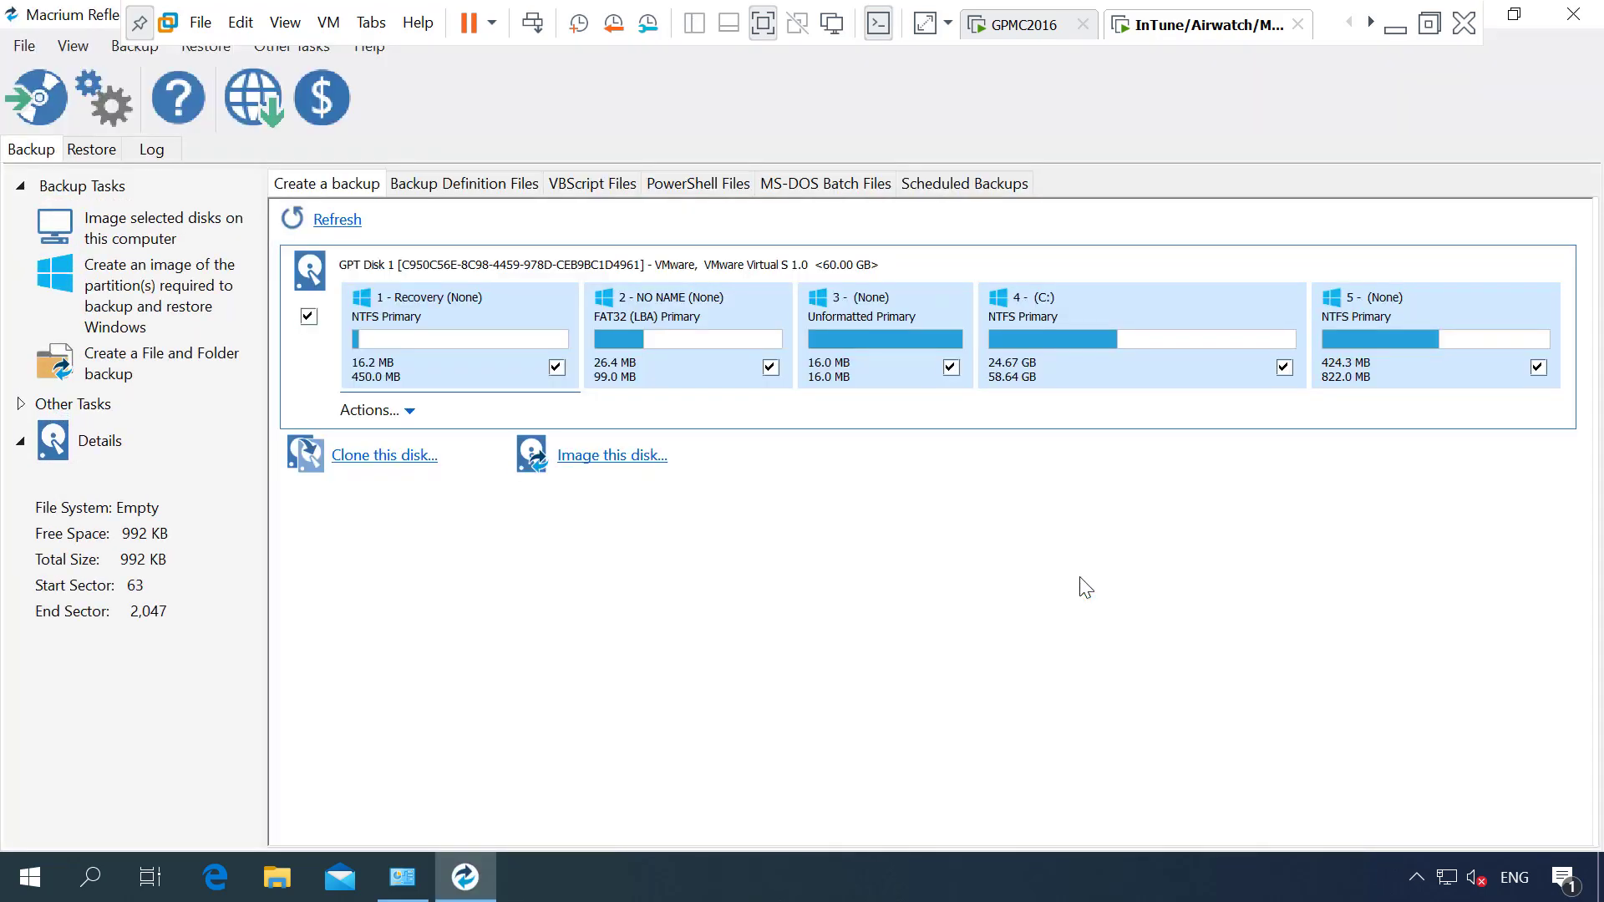